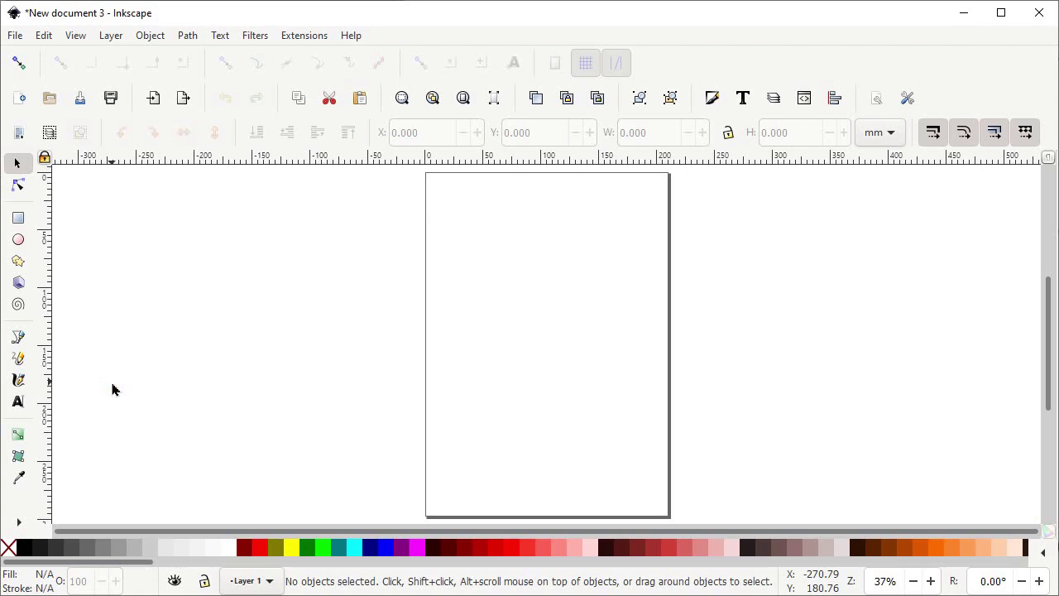
Switch Inkscape to the Custom interface layout and open Document Properties
click(72, 42)
click(105, 445)
click(73, 39)
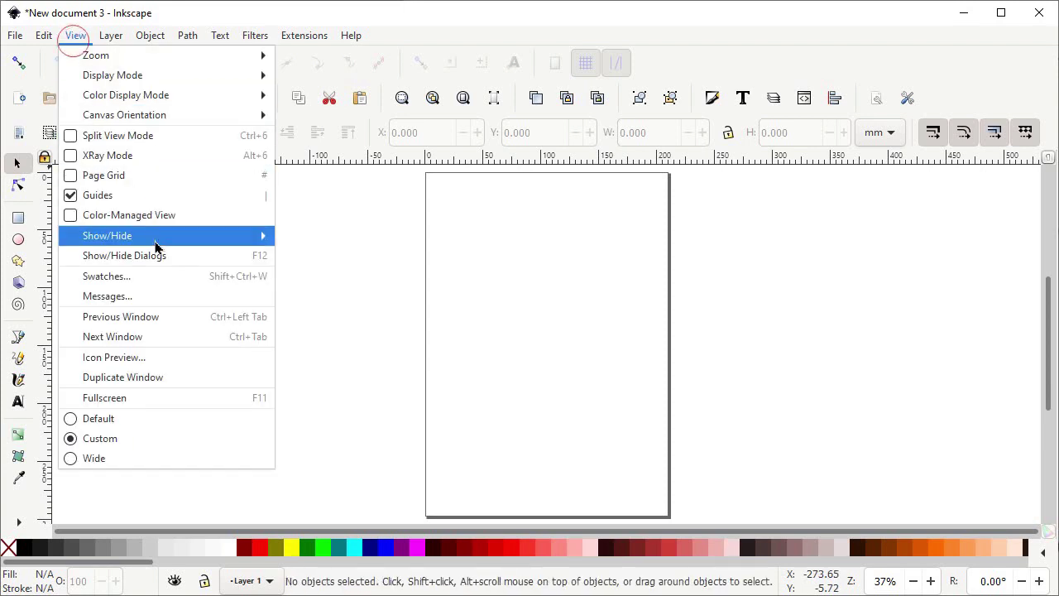
mouse_move(155, 241)
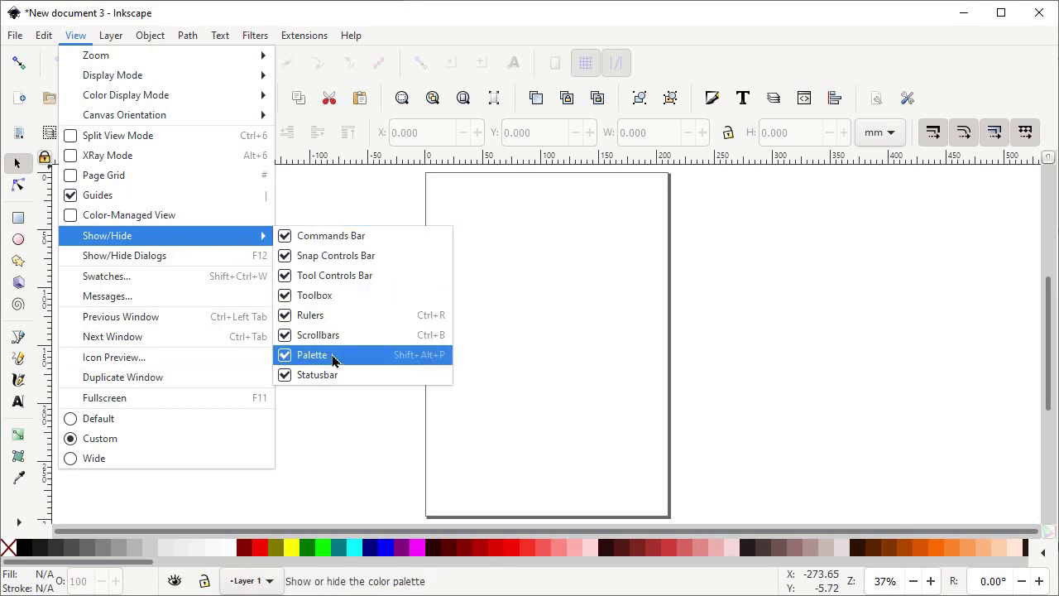
mouse_move(15, 39)
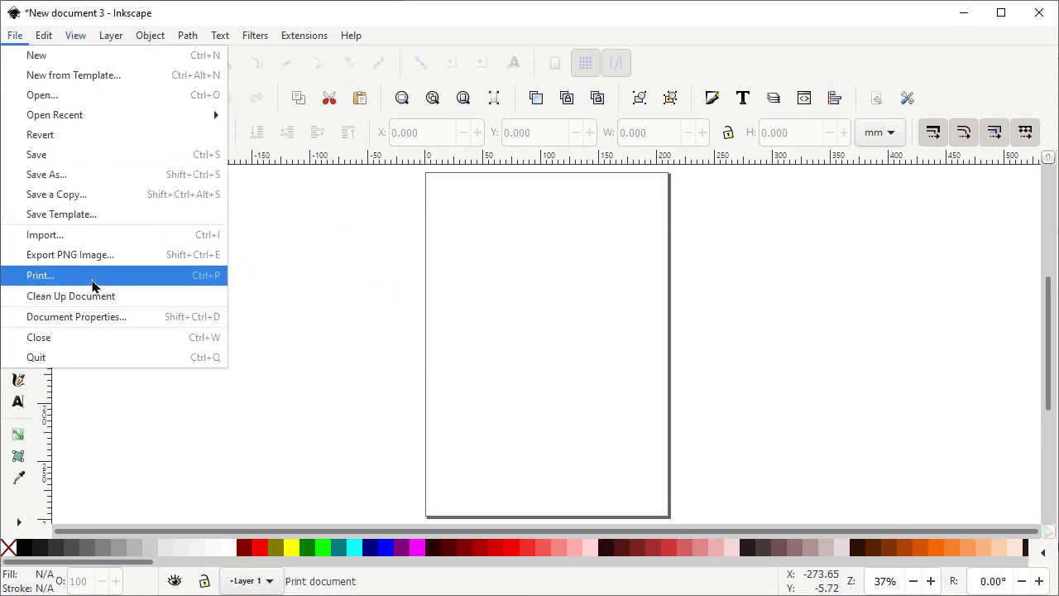
click(98, 315)
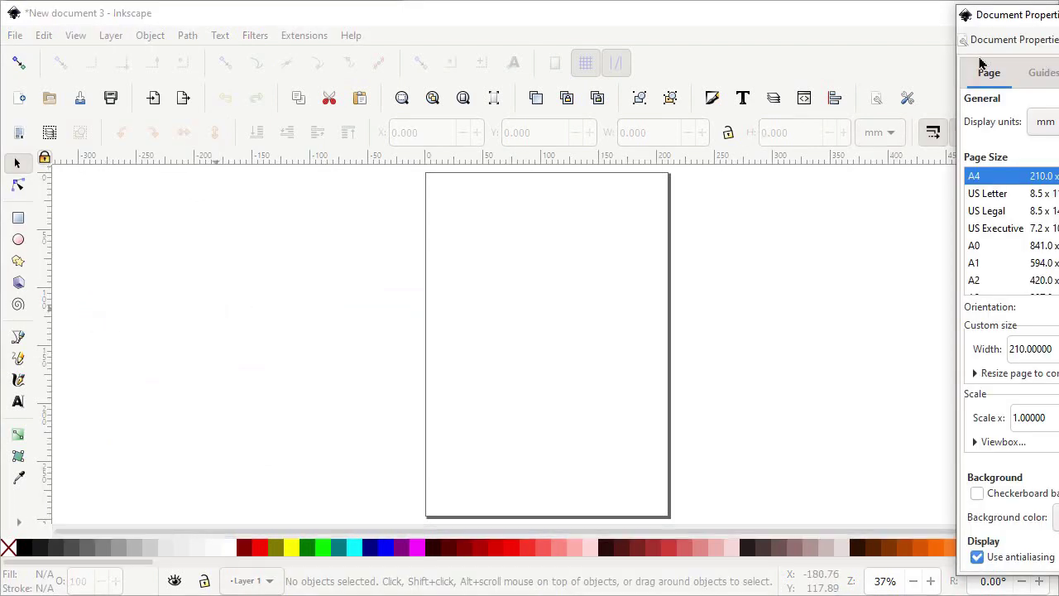
Float the Document Properties window and set both display and page-size units to px
drag(1000, 23, 390, 37)
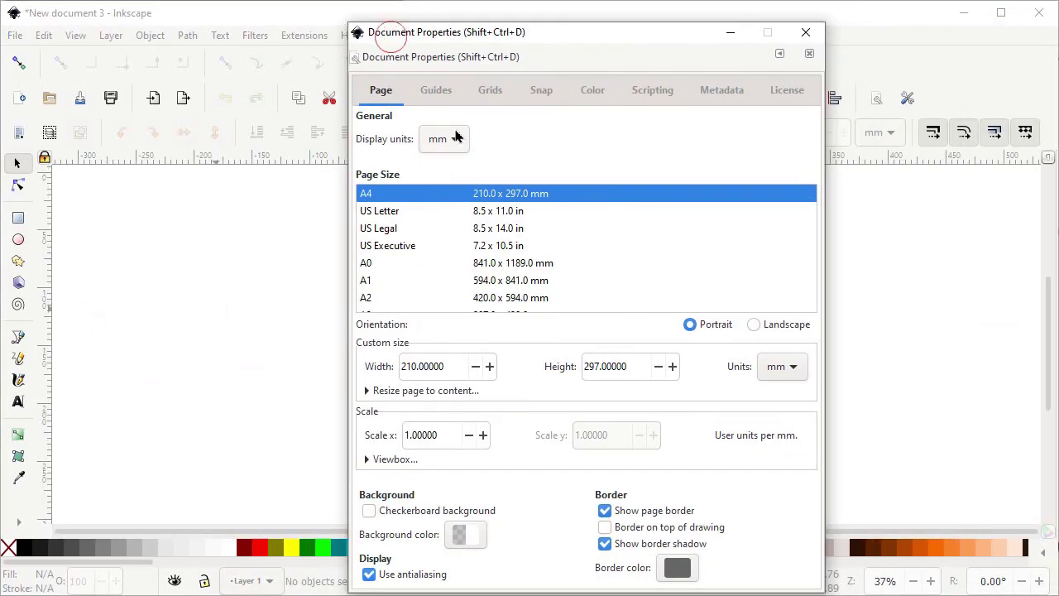
click(451, 139)
click(453, 203)
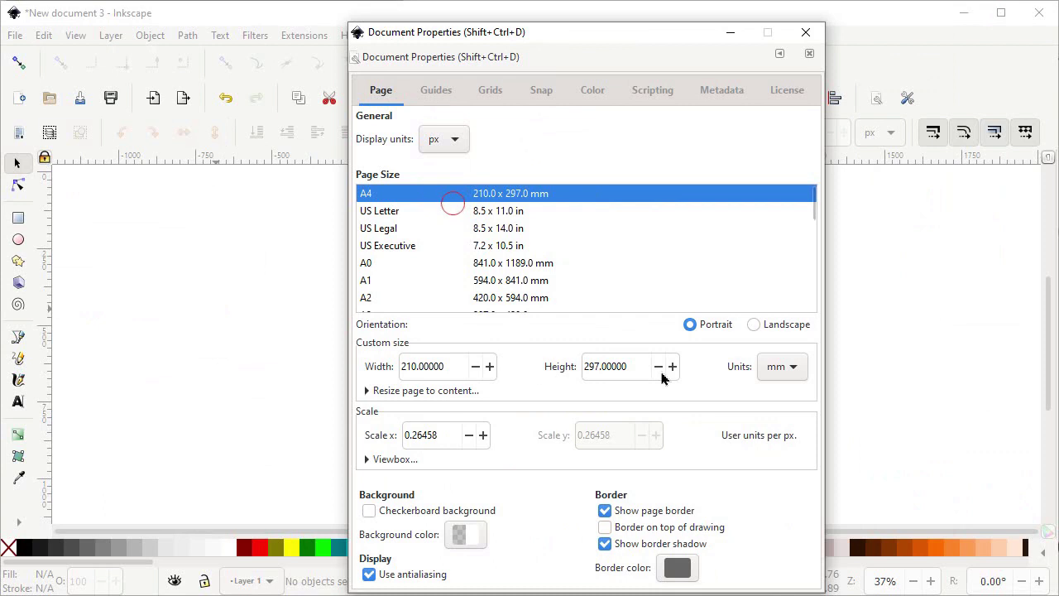
click(805, 367)
click(787, 439)
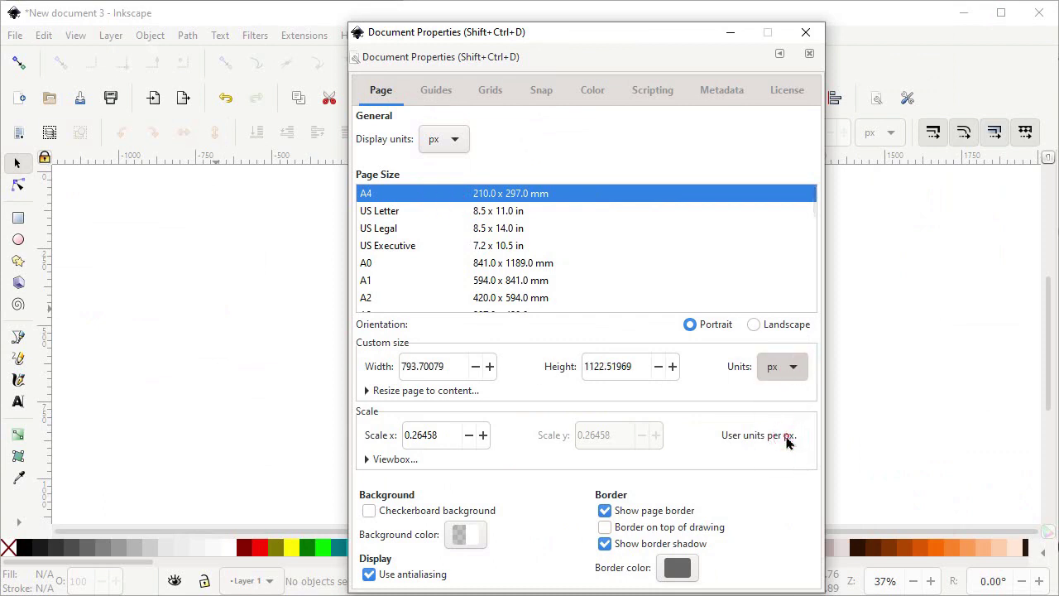
Set the page size to 1280 px wide by 720 px high
drag(447, 368, 380, 368)
text(1280)
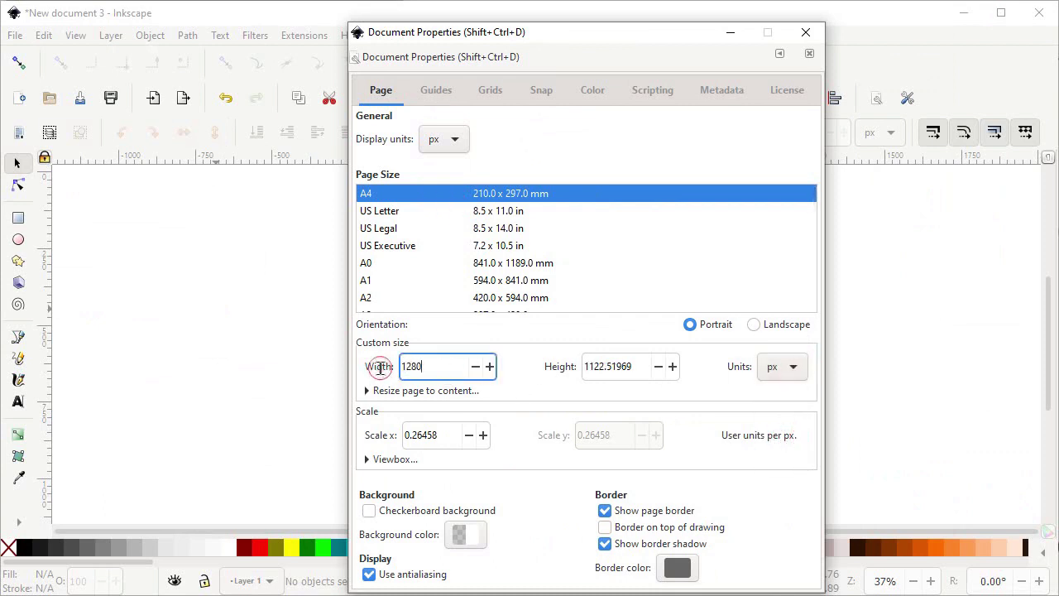
drag(637, 373, 579, 367)
text(720)
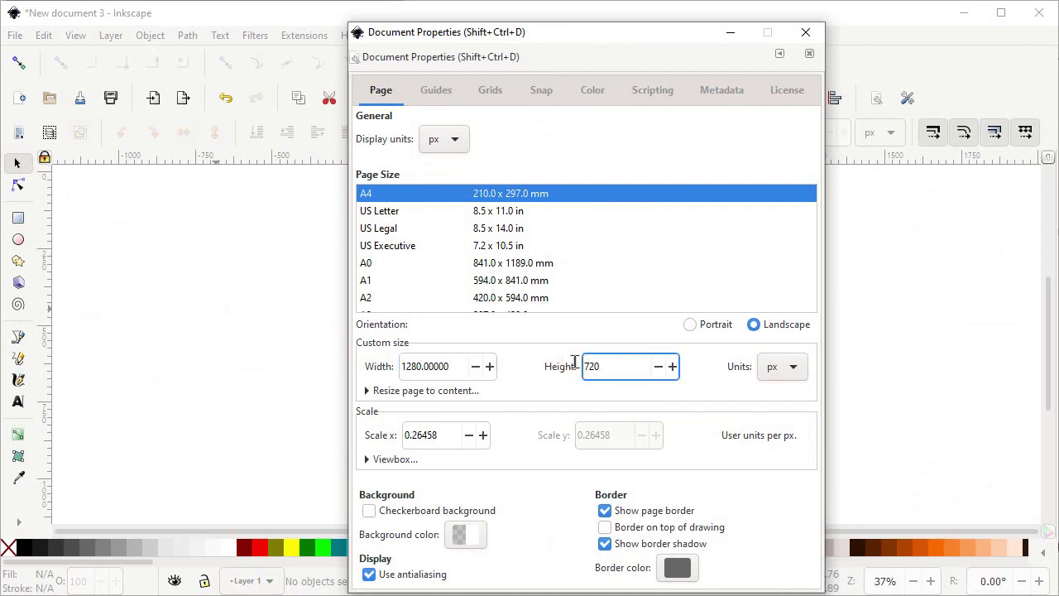
click(497, 106)
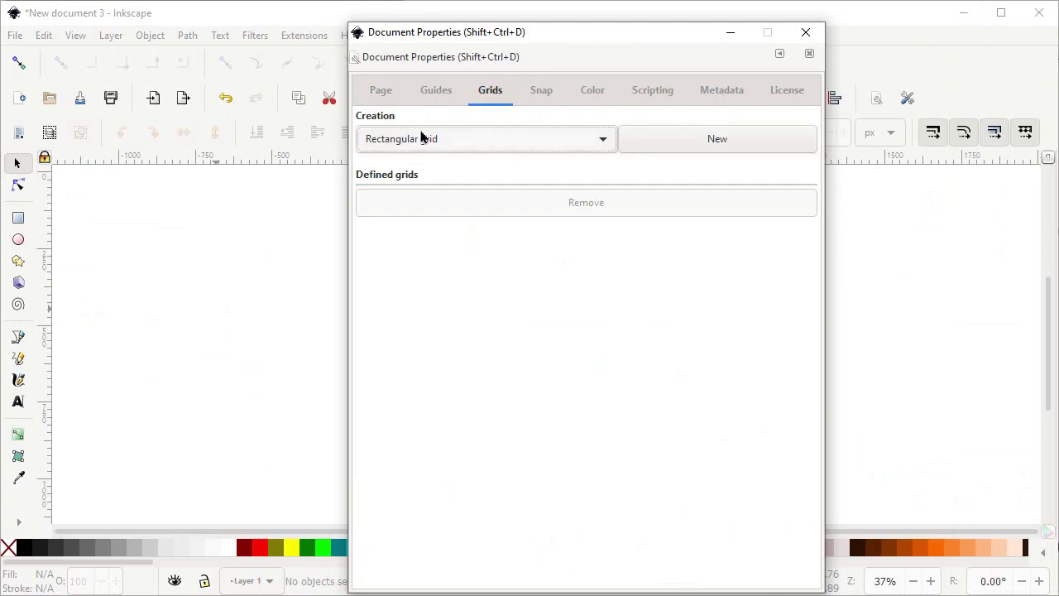
Add a new rectangular grid with 120 px horizontal and 110 px vertical spacing
click(602, 143)
click(563, 142)
click(697, 142)
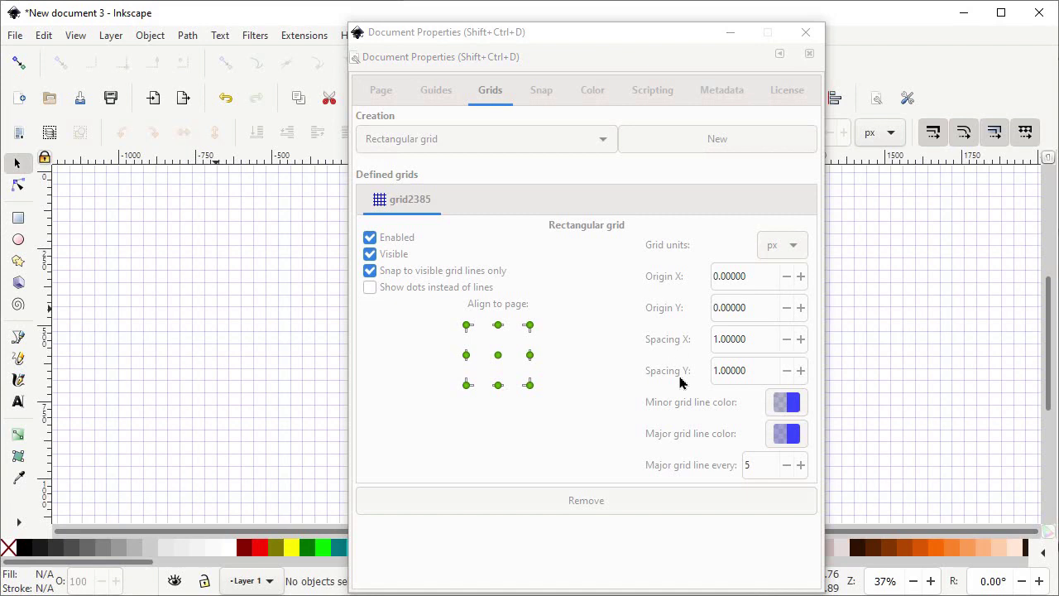
triple_click(730, 339)
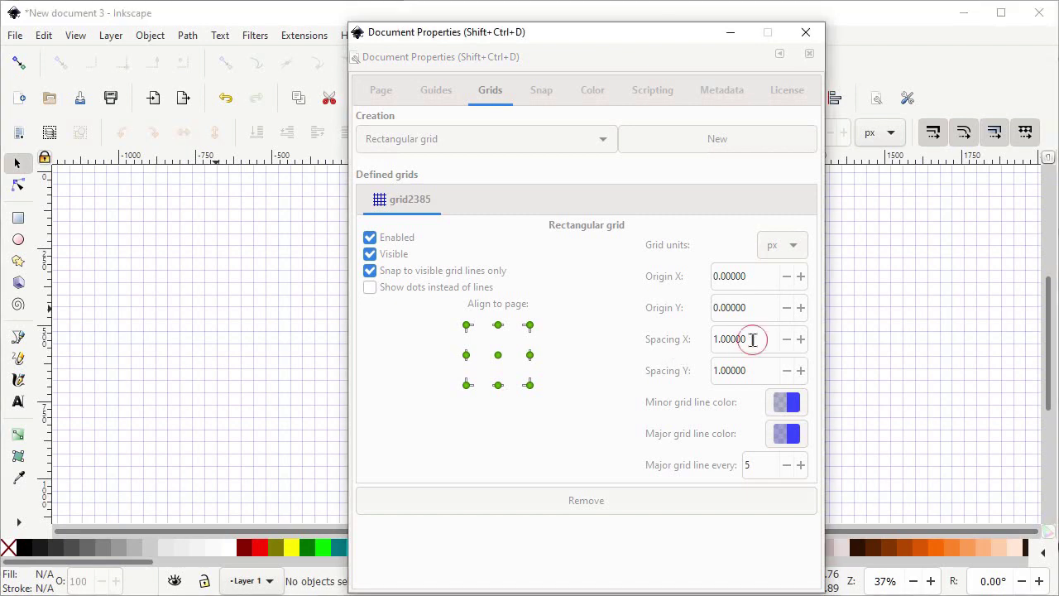
text(120)
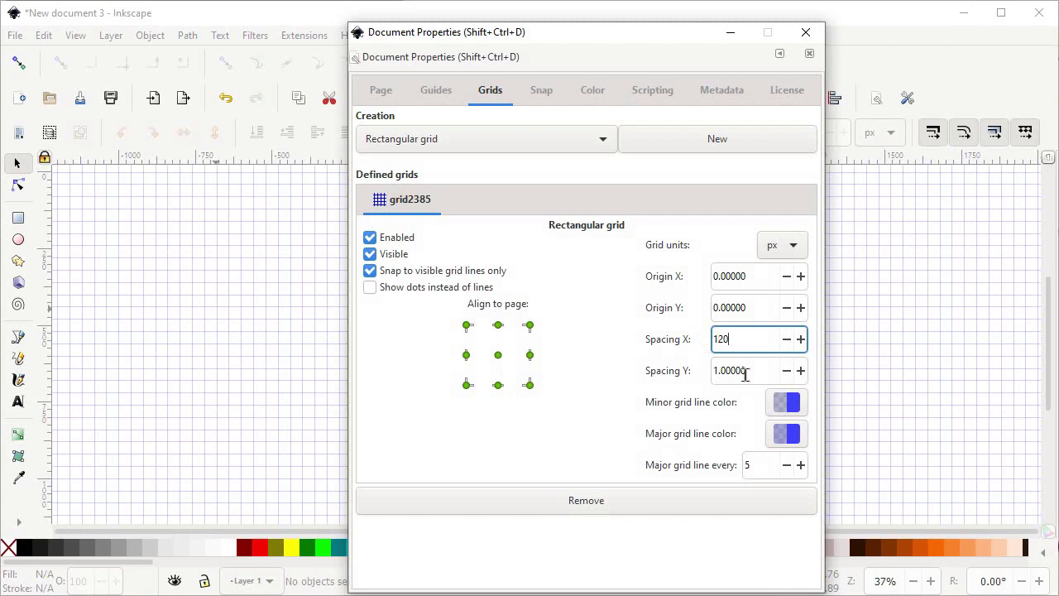
key(Return)
triple_click(750, 372)
text(1)
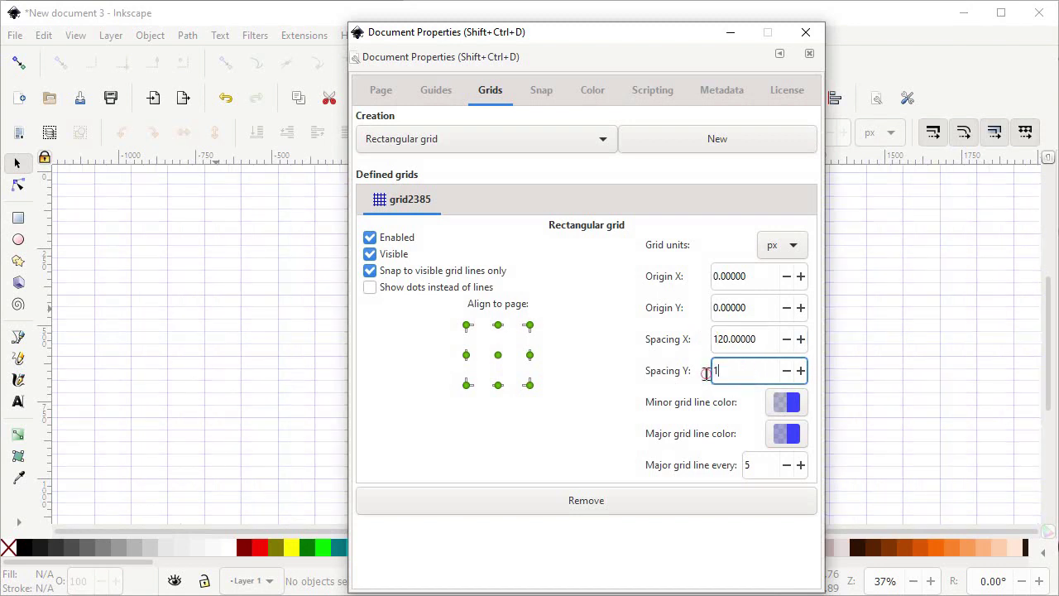
text(10)
key(Return)
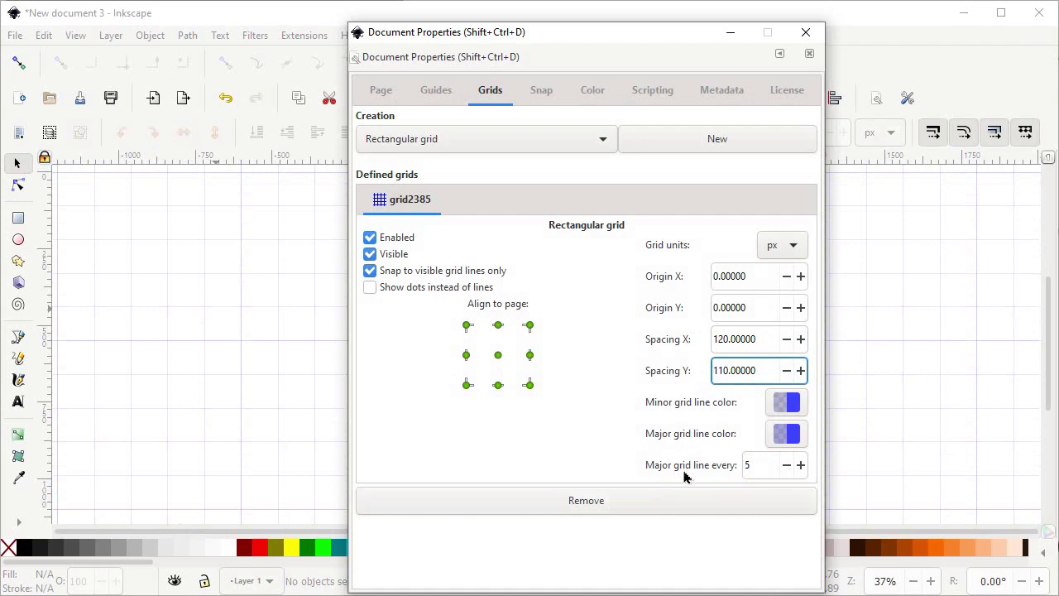
Set a major grid line every 4 and close Document Properties
triple_click(751, 467)
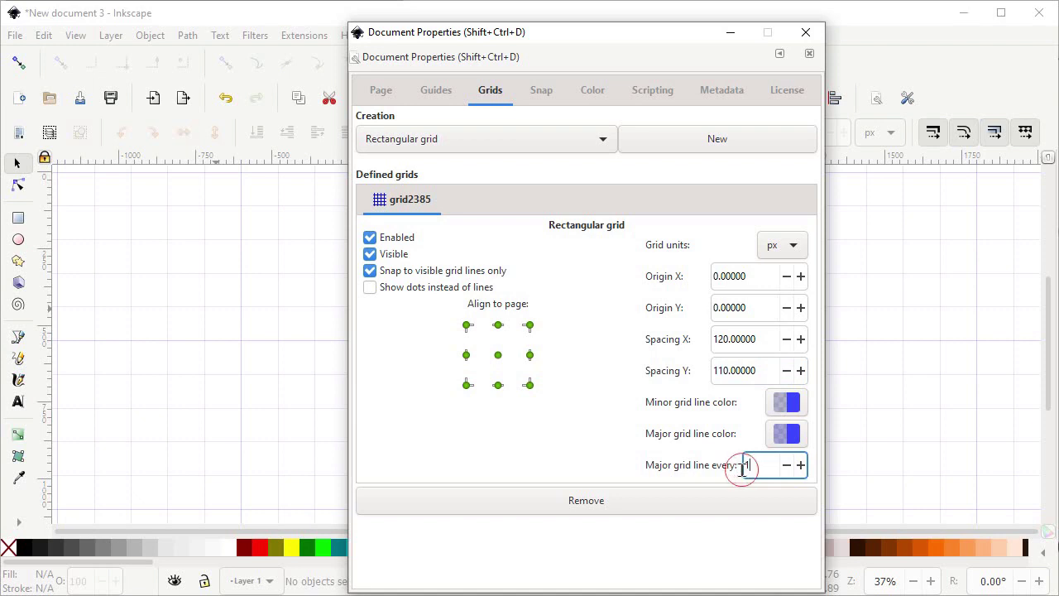
text(4)
key(Return)
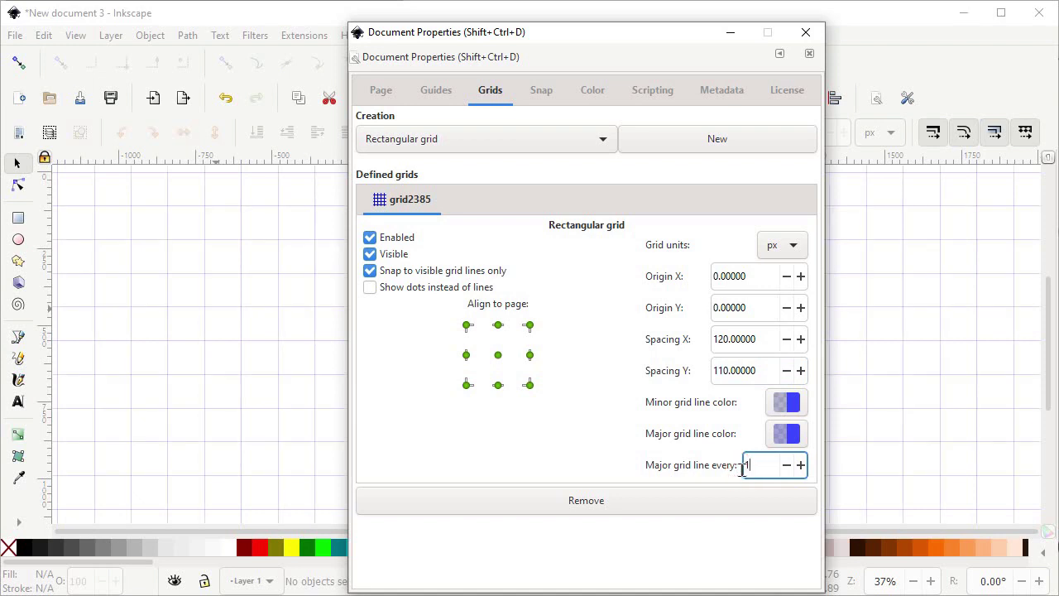
click(804, 33)
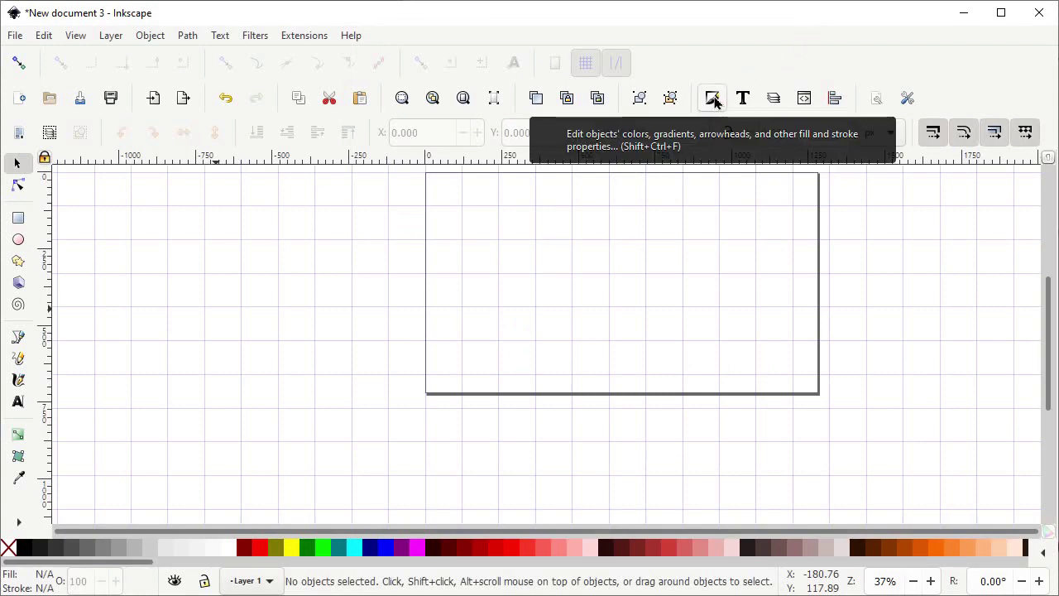
Show Fill and Stroke, fit the page, enable node and path snapping, and pick the Pen tool
click(713, 98)
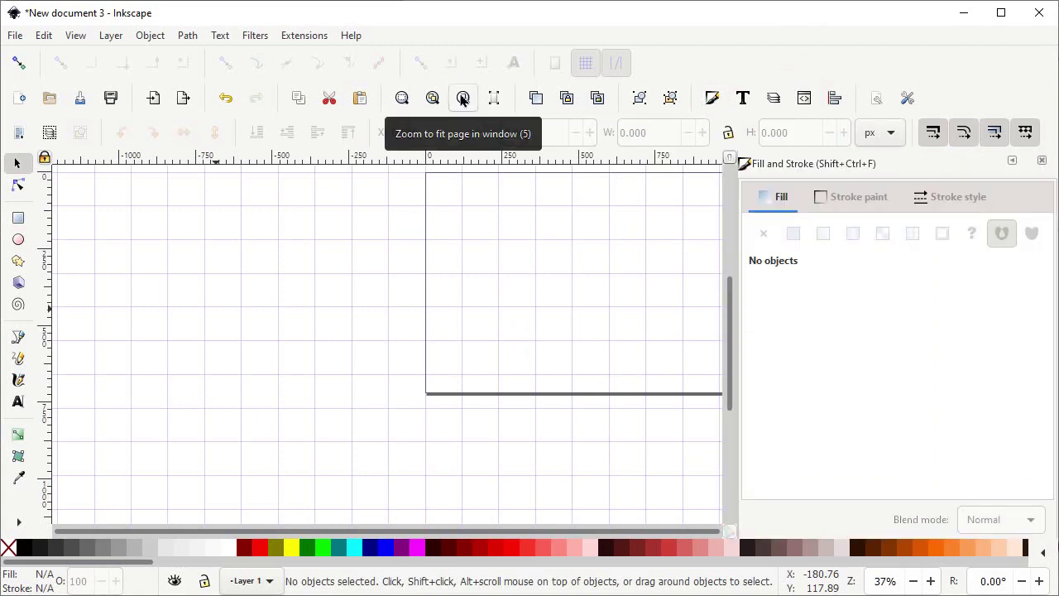
click(462, 99)
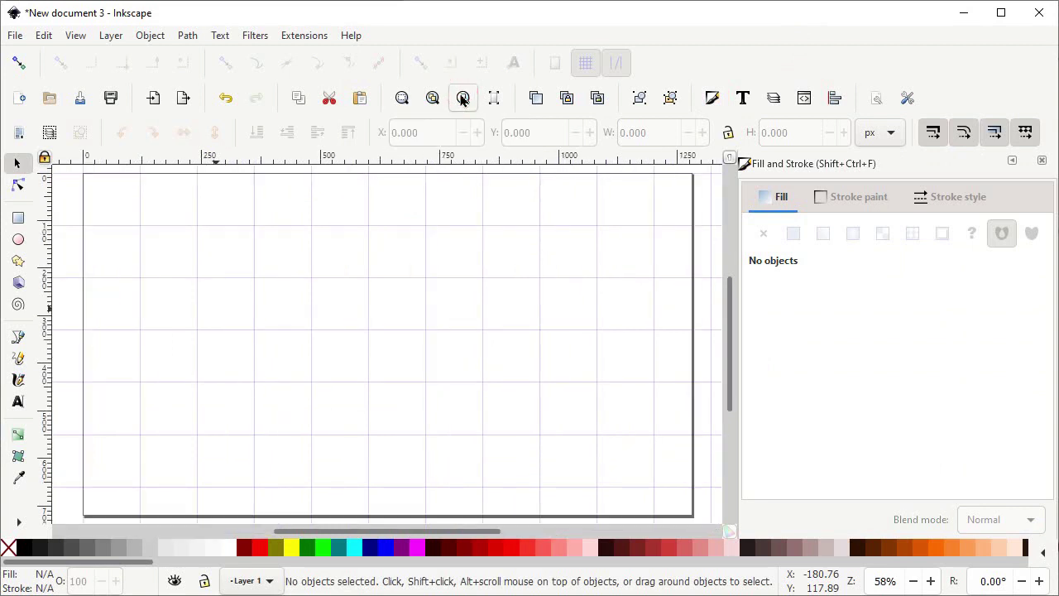
click(20, 65)
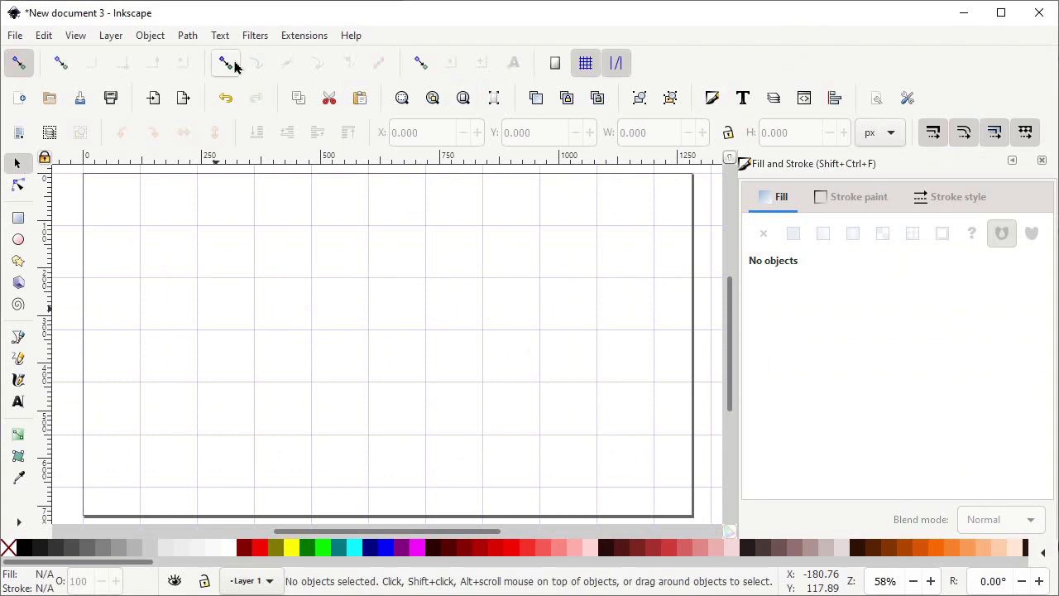
click(235, 67)
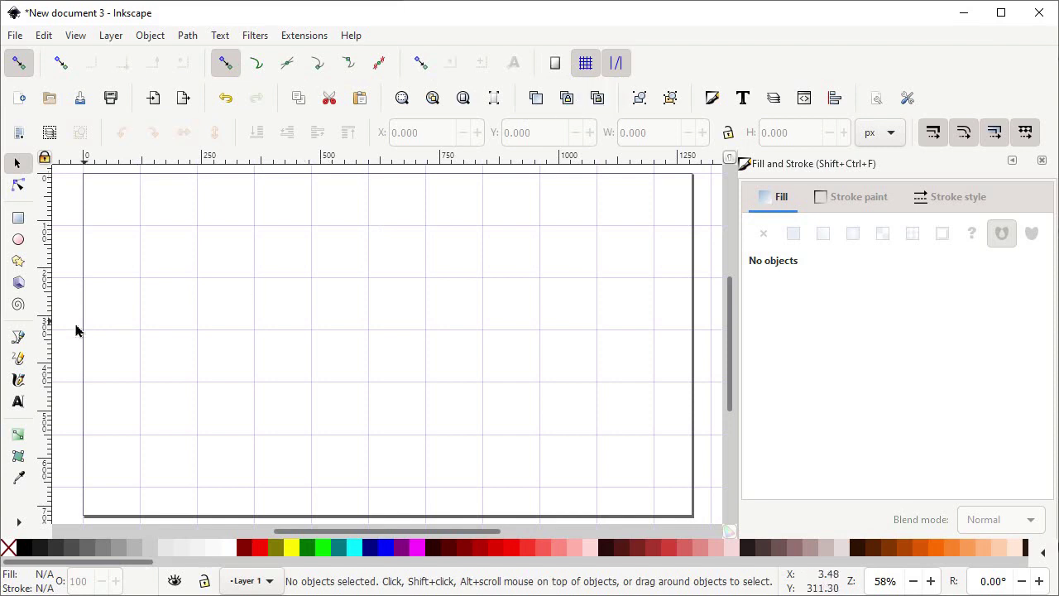
click(18, 338)
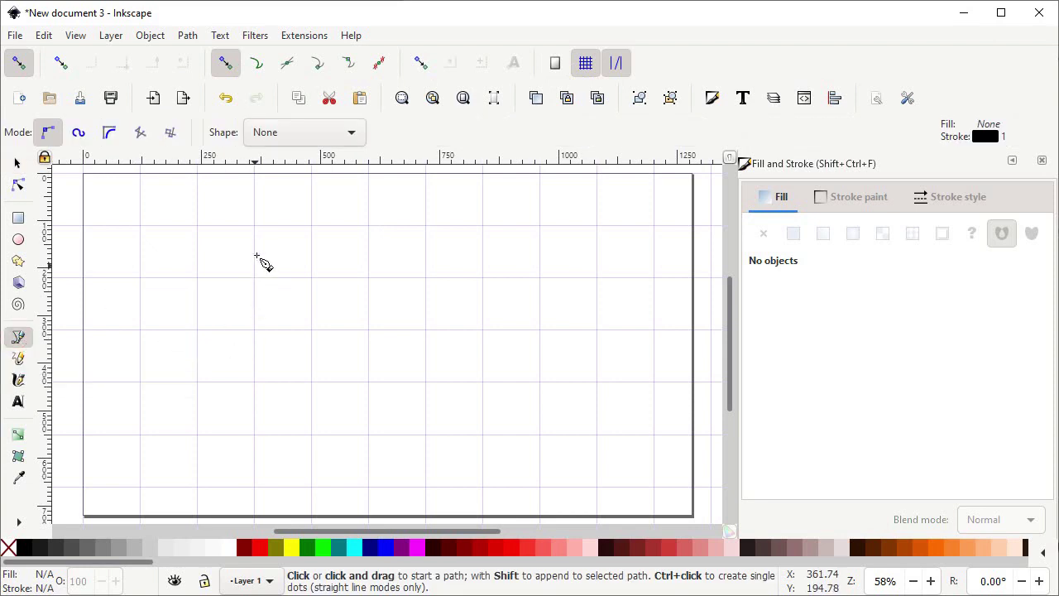
Draw the squared bowl of the R as one grid-snapped straight-line path with an inner horizontal stroke
click(256, 227)
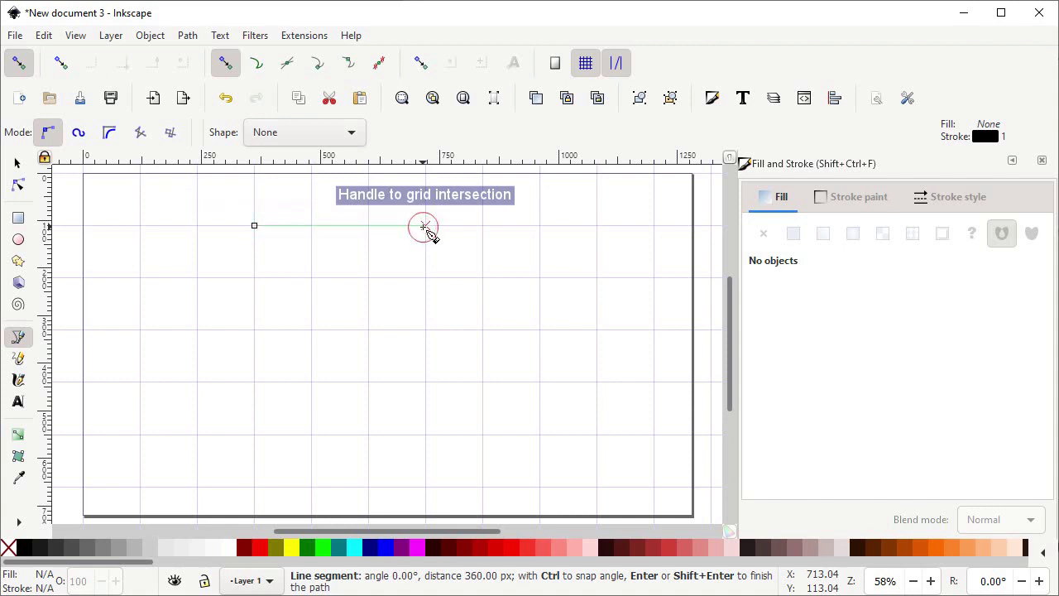
click(425, 225)
click(425, 330)
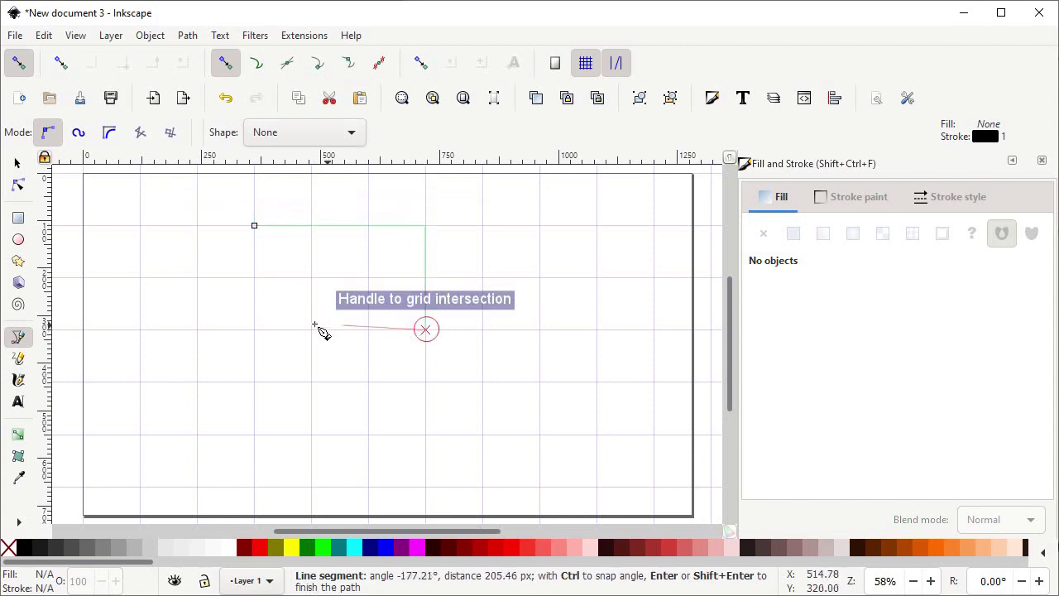
click(254, 330)
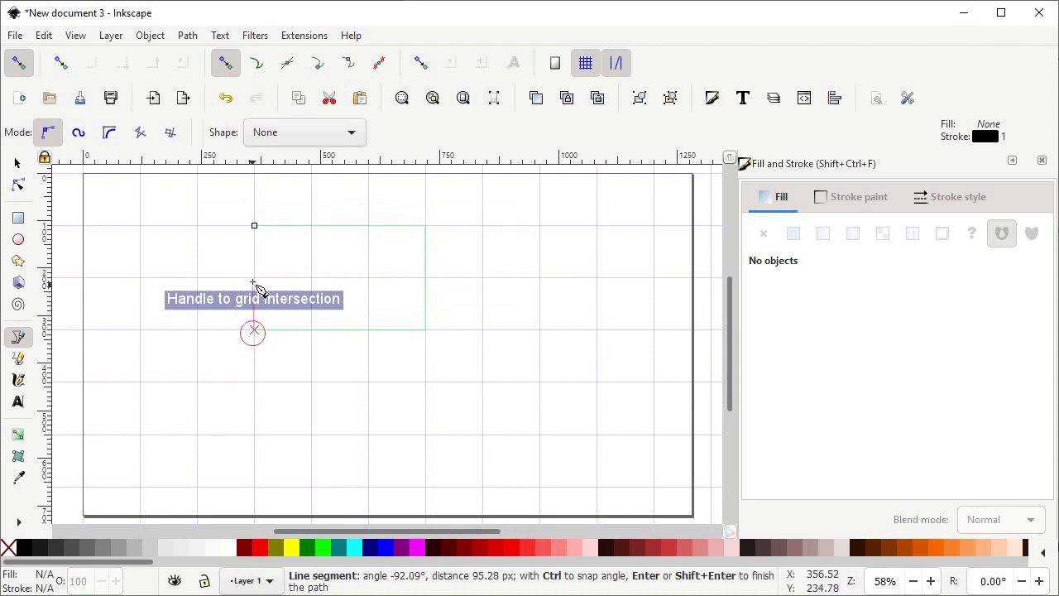
click(254, 278)
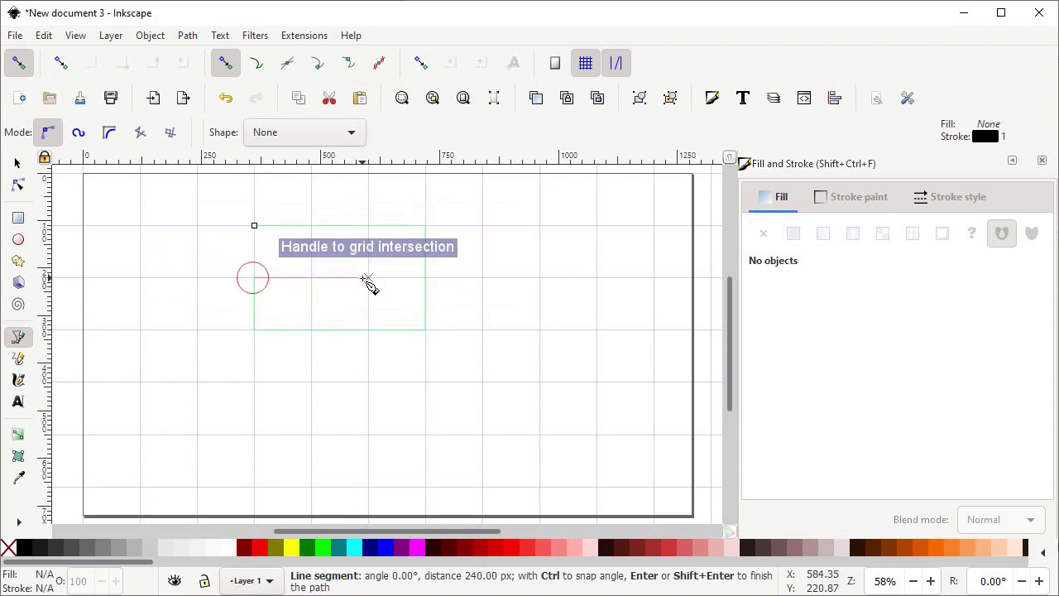
double_click(366, 282)
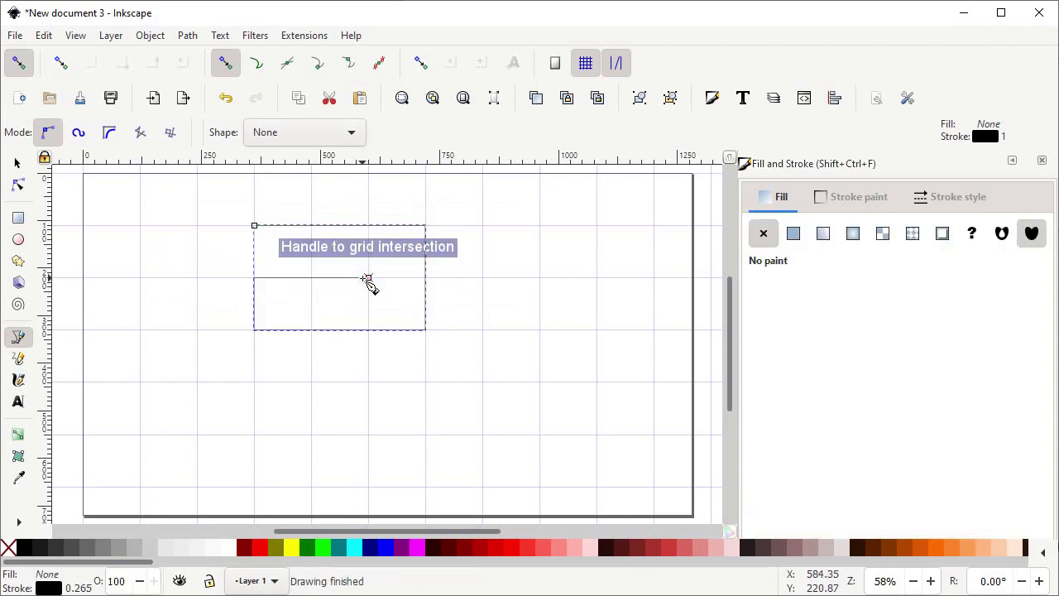
key(Escape)
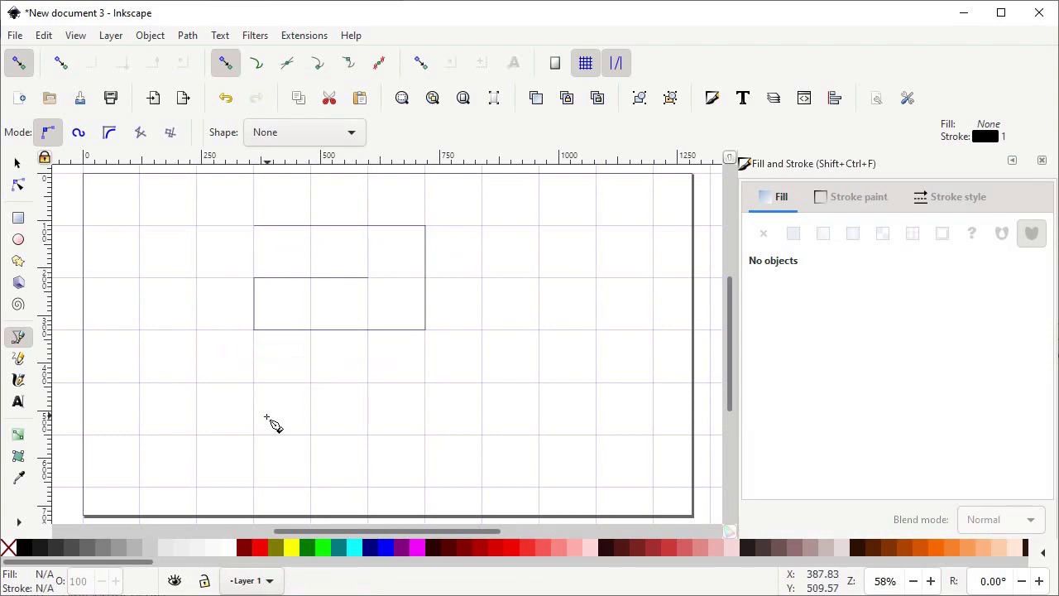
Draw the short stem, horizontal stroke and diagonal leg as a second path
click(254, 435)
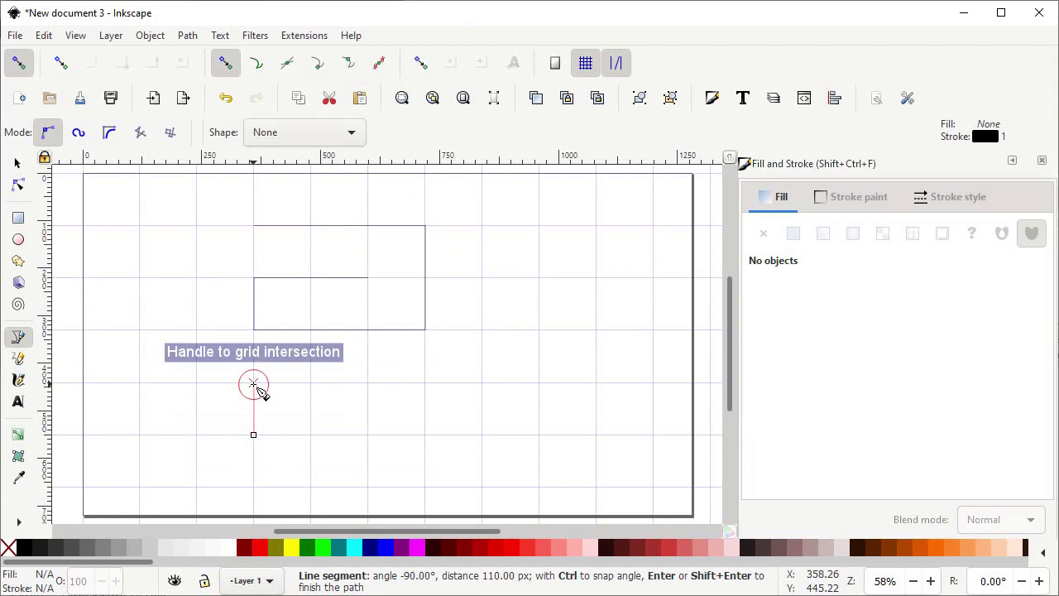
click(253, 383)
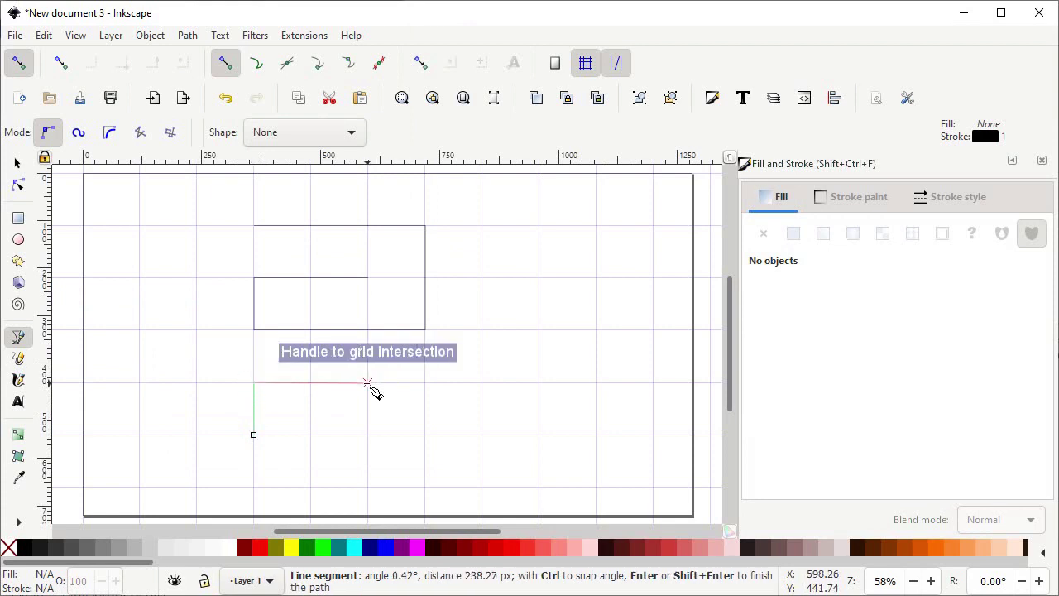
click(367, 383)
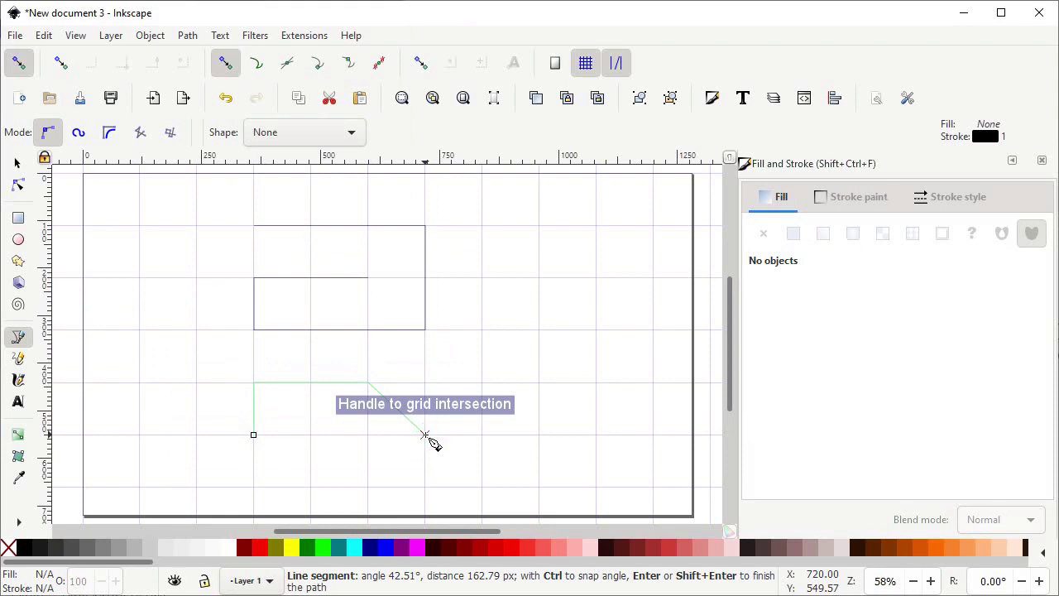
double_click(424, 435)
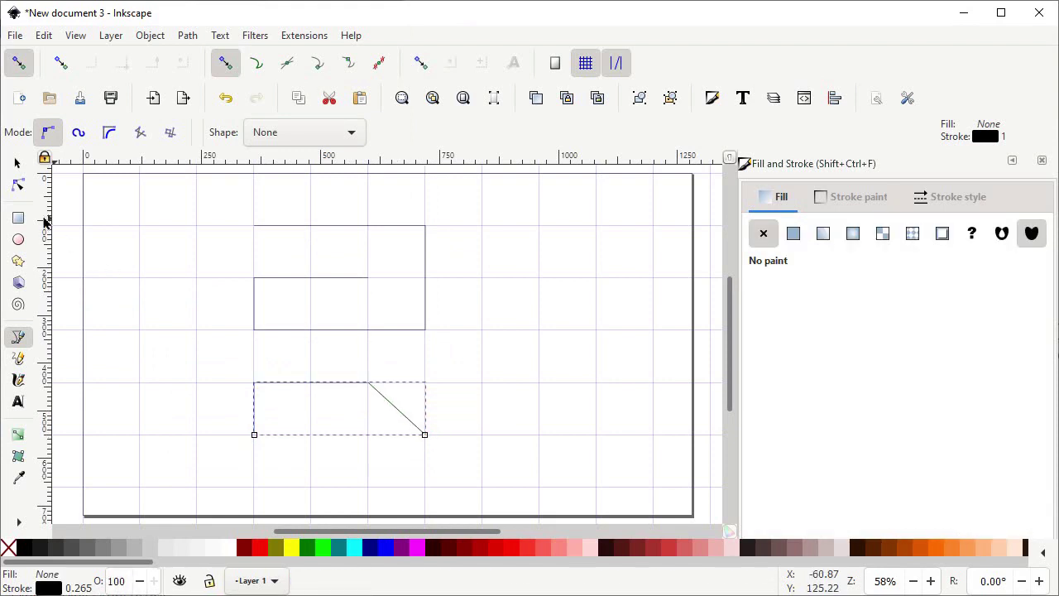
Select both line paths, apply Object to Path, and Combine them into one path
click(17, 163)
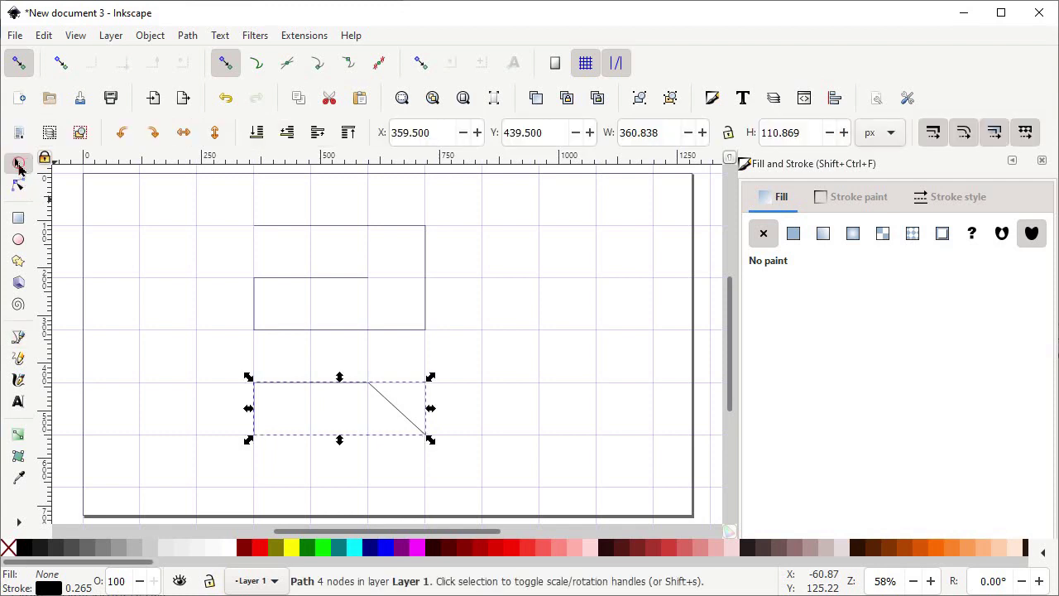
drag(456, 199, 200, 470)
click(176, 35)
click(198, 56)
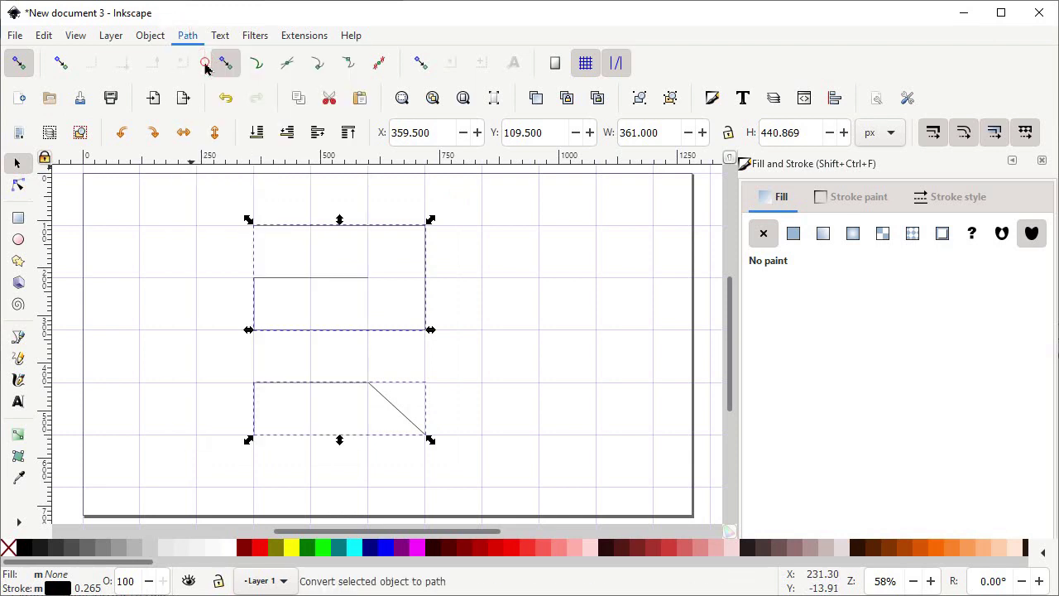
click(186, 36)
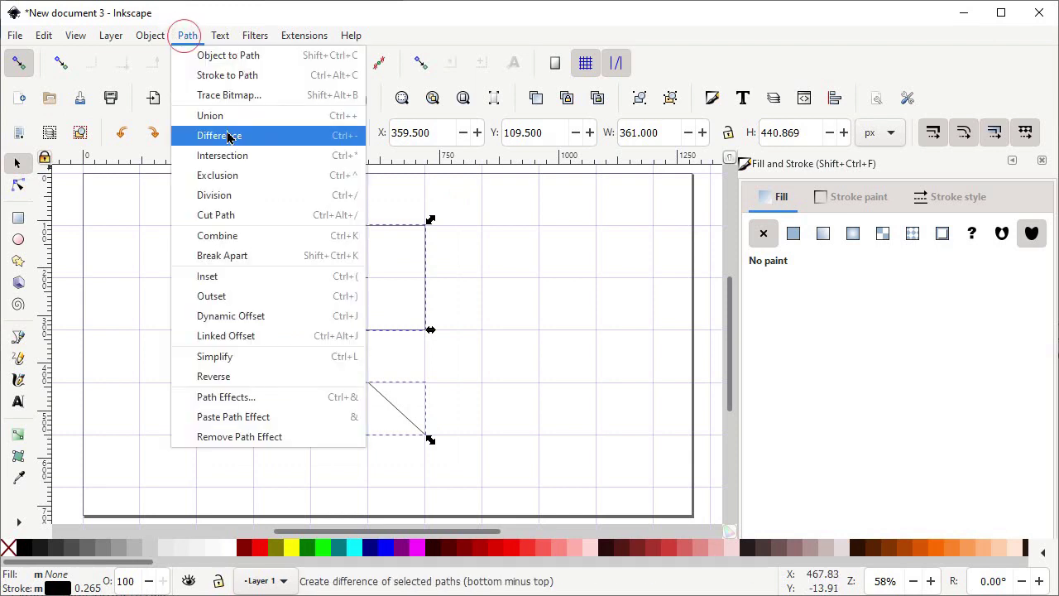
click(219, 235)
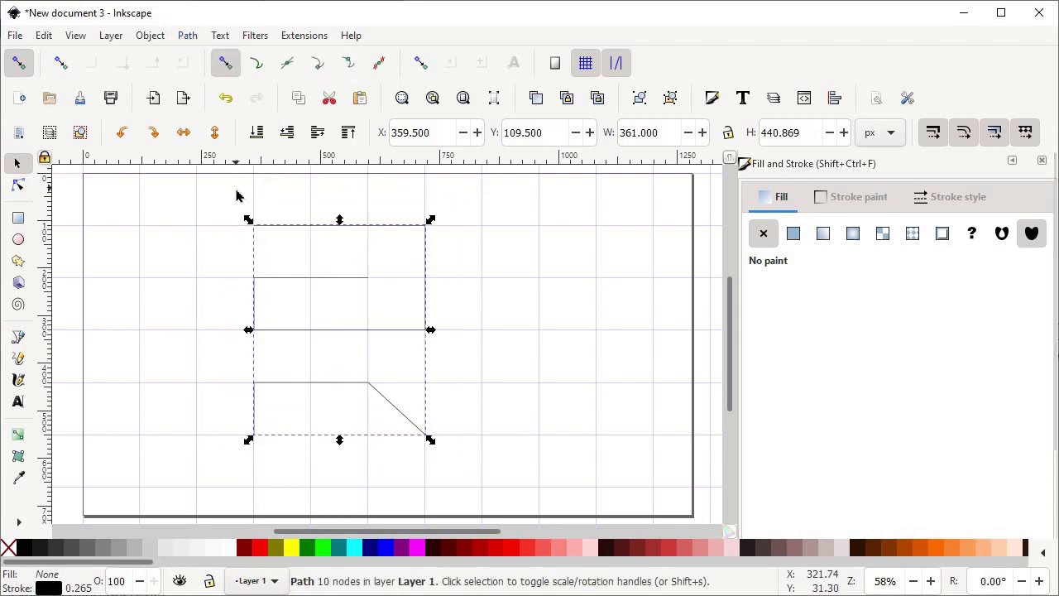
Give the combined R path a 40 px stroke with round joins and round caps
click(954, 207)
click(890, 233)
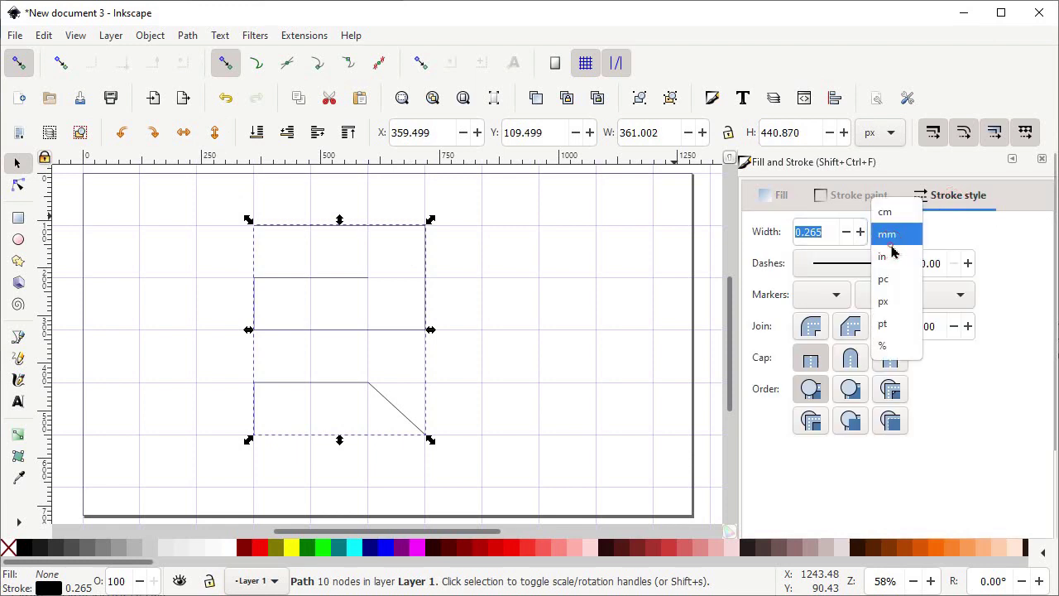
click(887, 302)
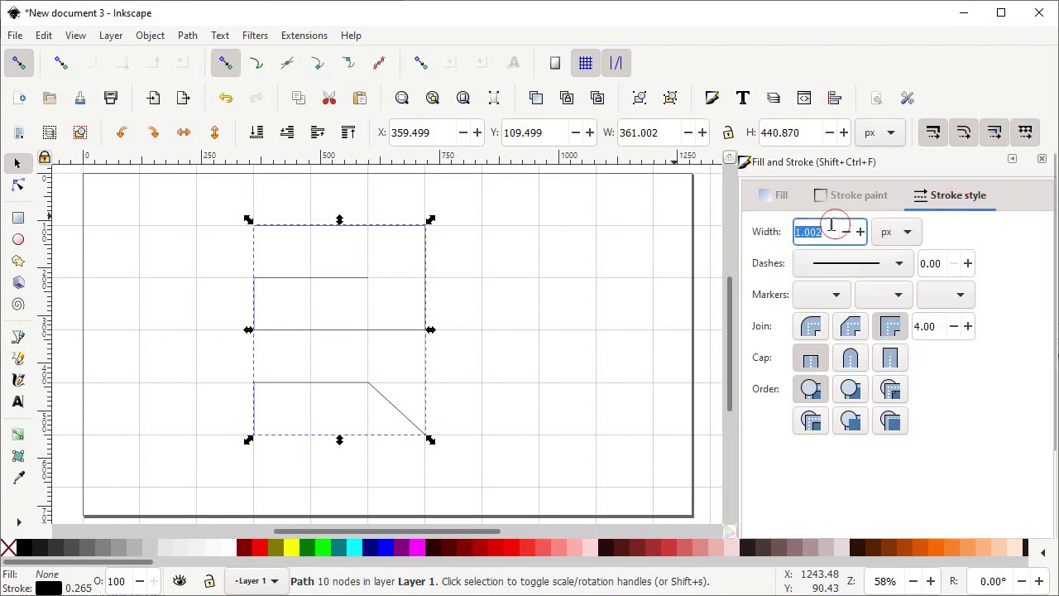
text(40)
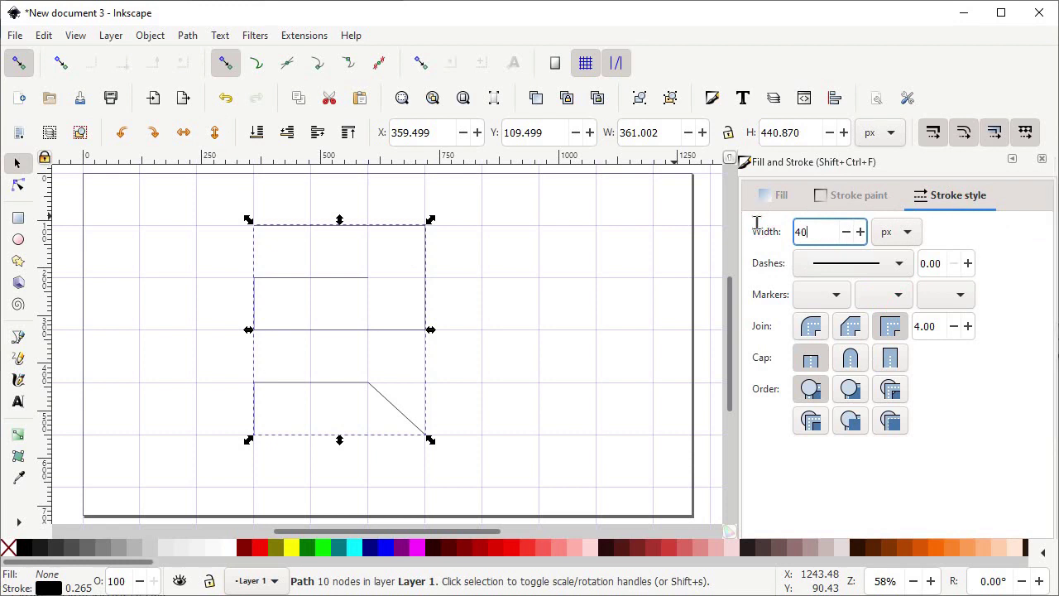
key(Return)
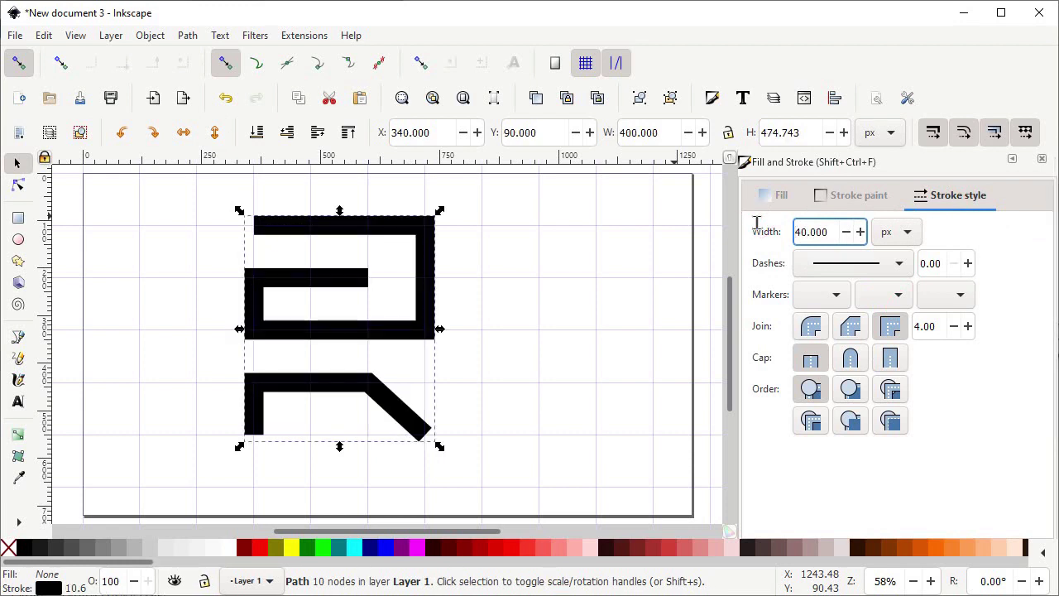
click(811, 328)
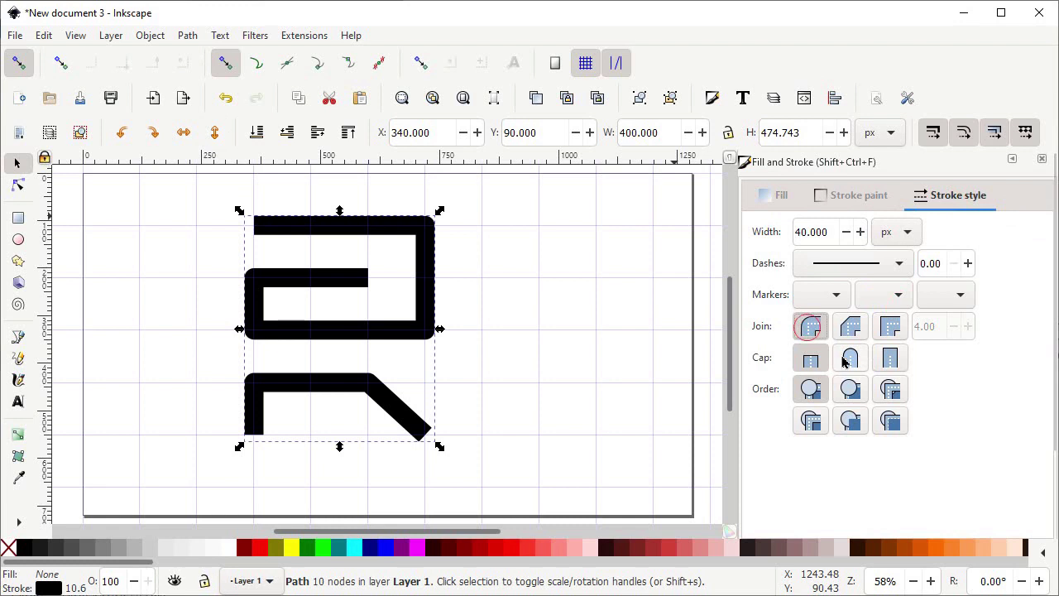
click(844, 359)
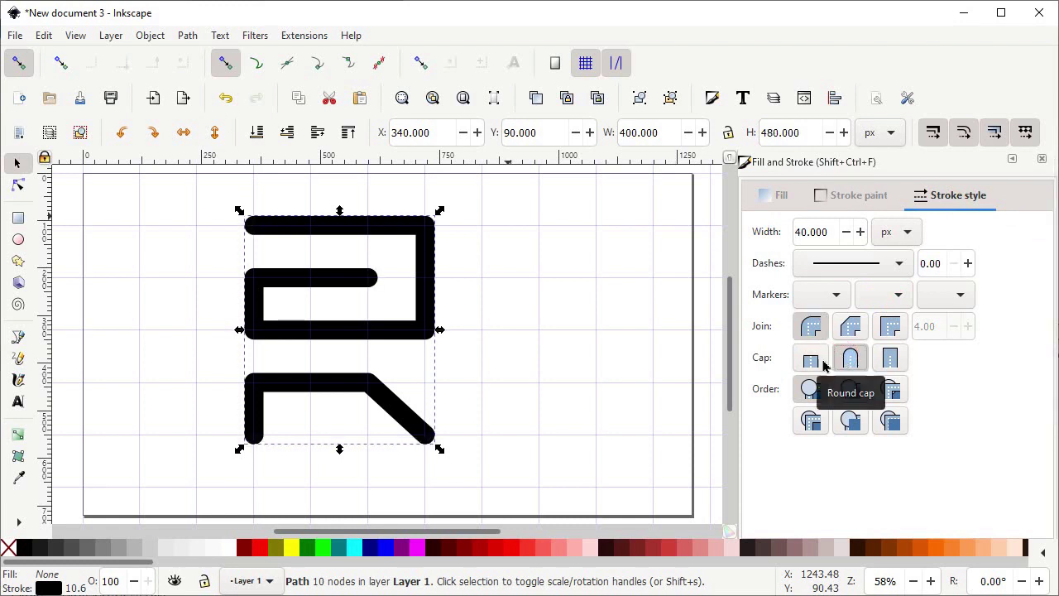
click(188, 36)
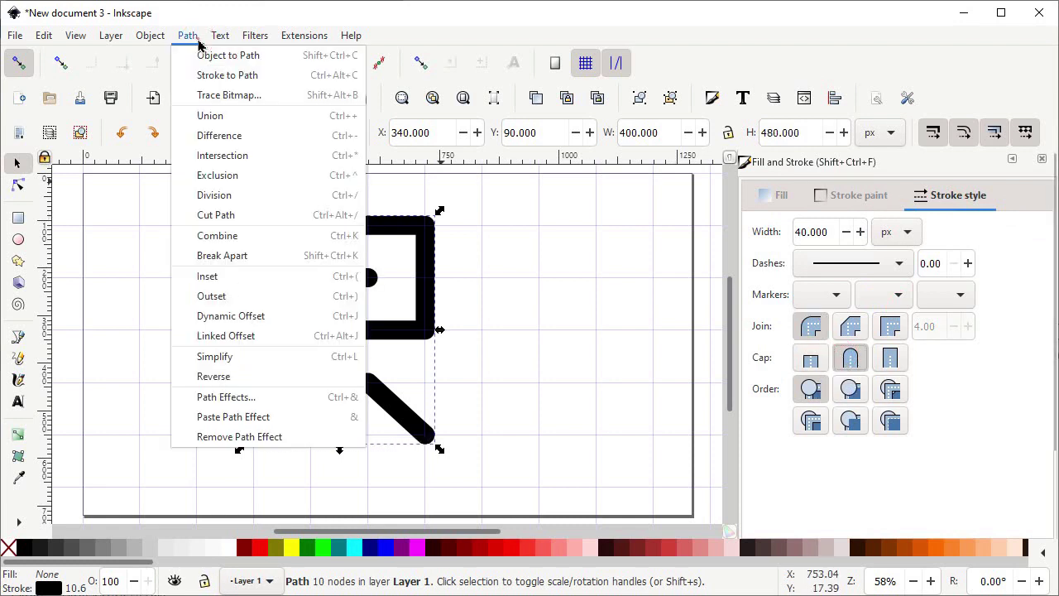
Apply the Corners (Fillet/Chamfer) live path effect to the R from the Path Effects panel
click(243, 397)
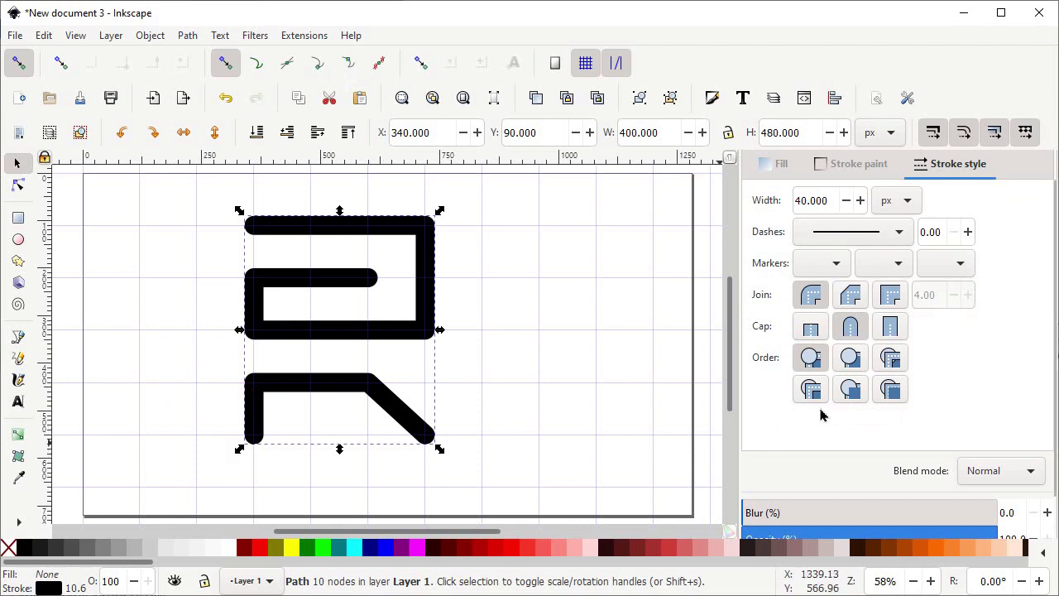
scroll(822, 416, down, 1)
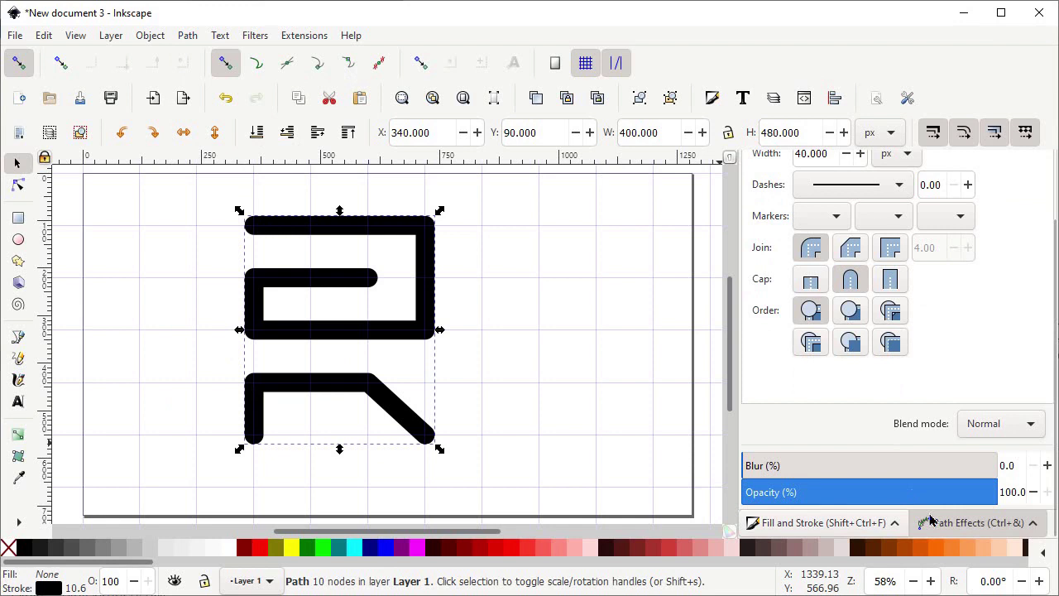
click(959, 526)
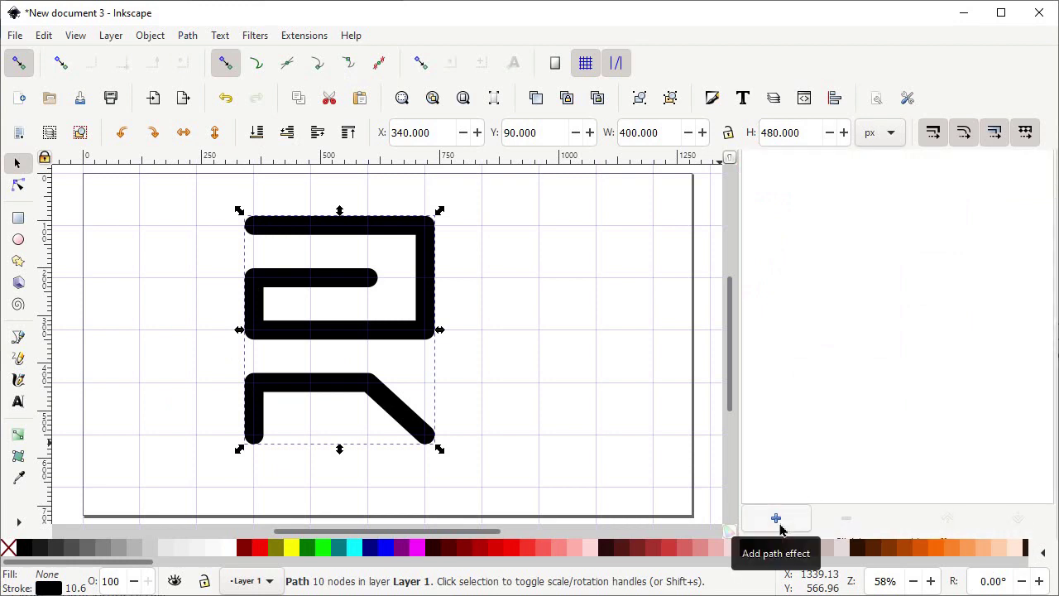
click(777, 522)
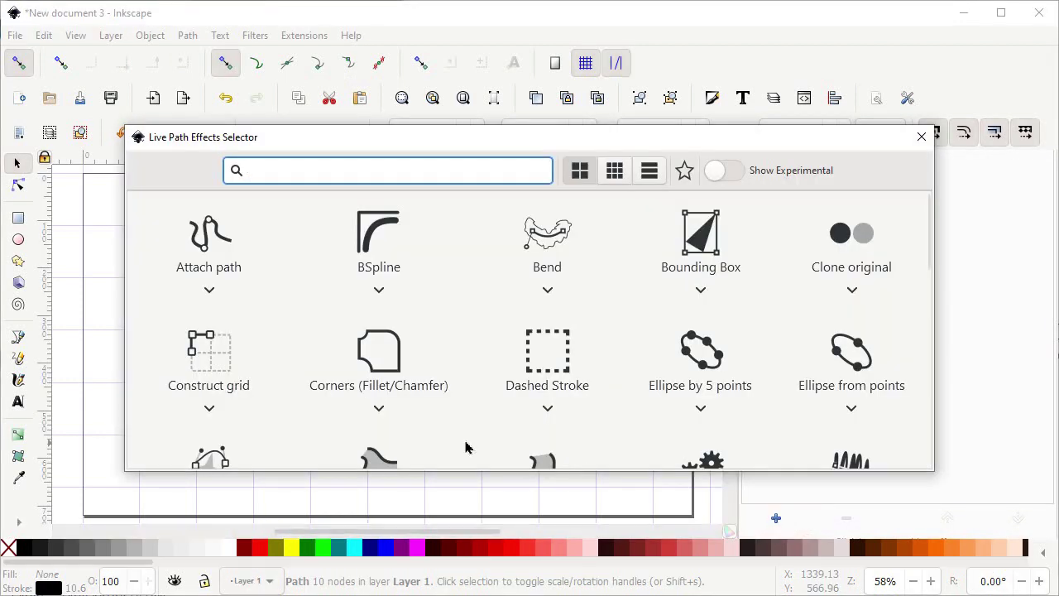
click(405, 376)
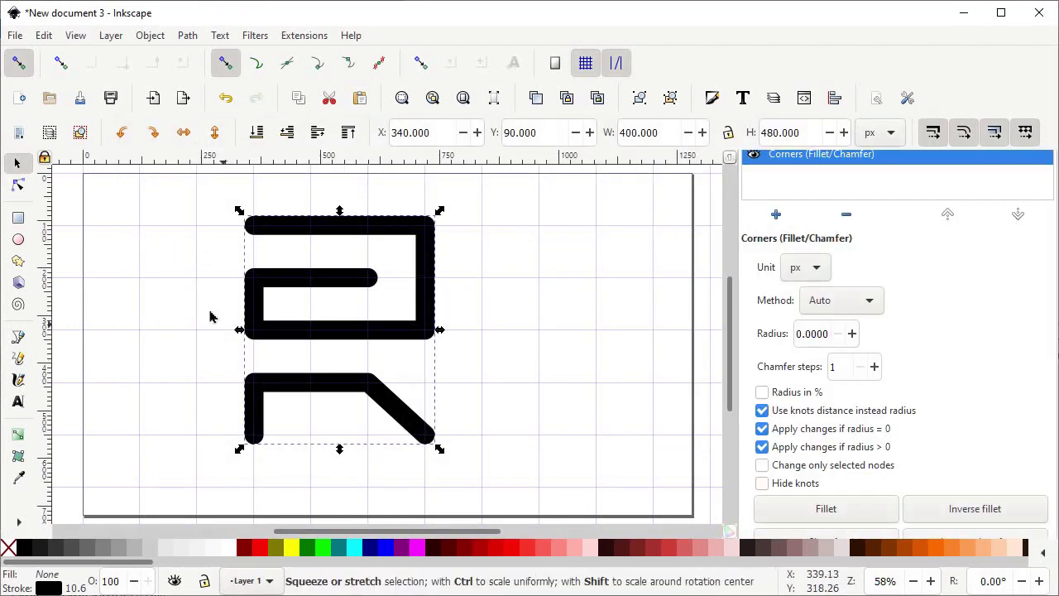
With the Node tool, fillet the top-right bowl corner using a knot distance of 25
click(19, 187)
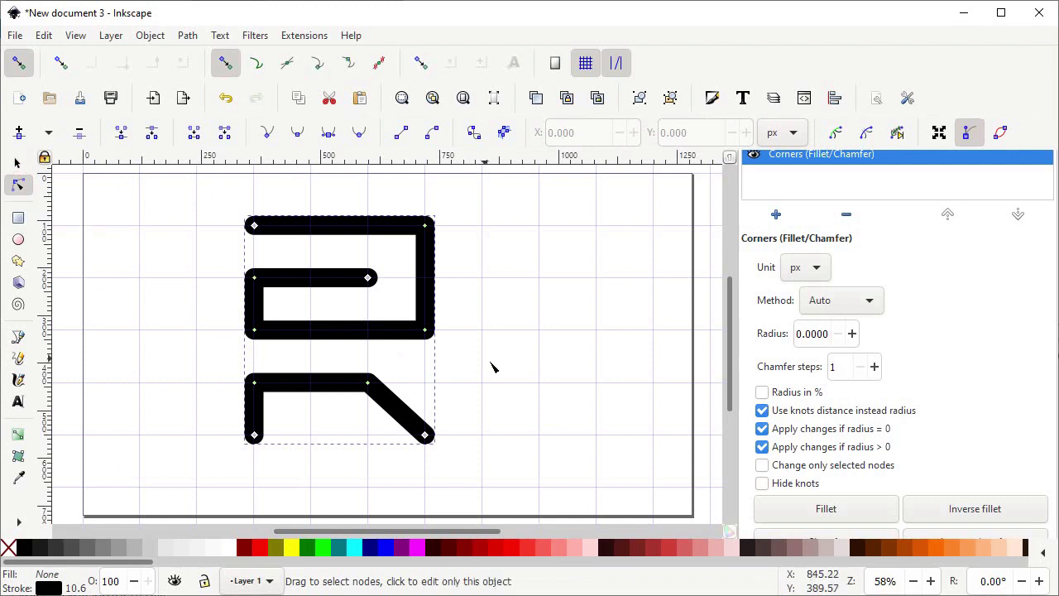
key(ctrl+z)
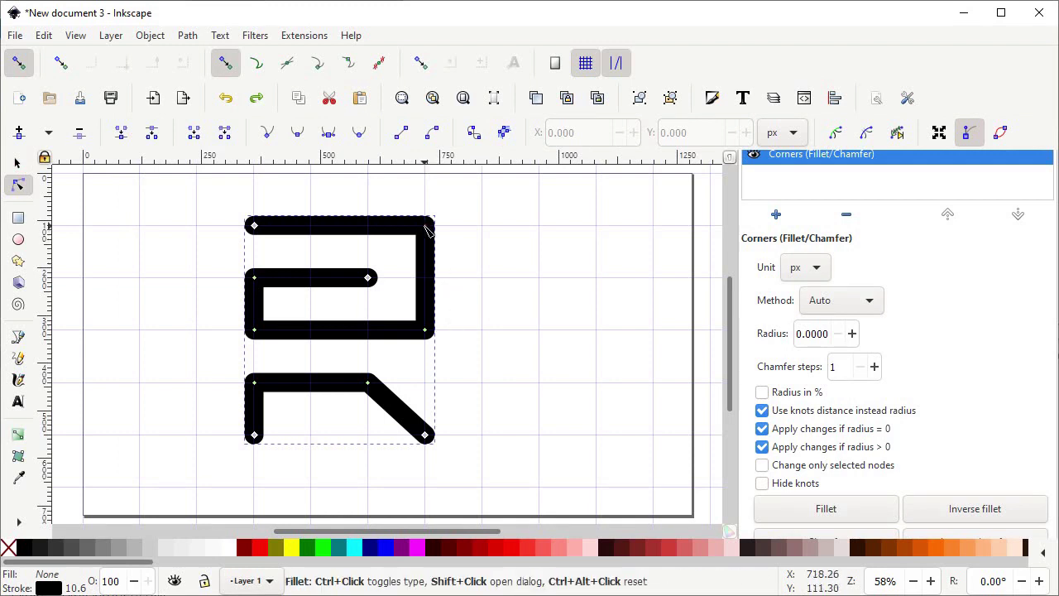
drag(425, 230, 425, 279)
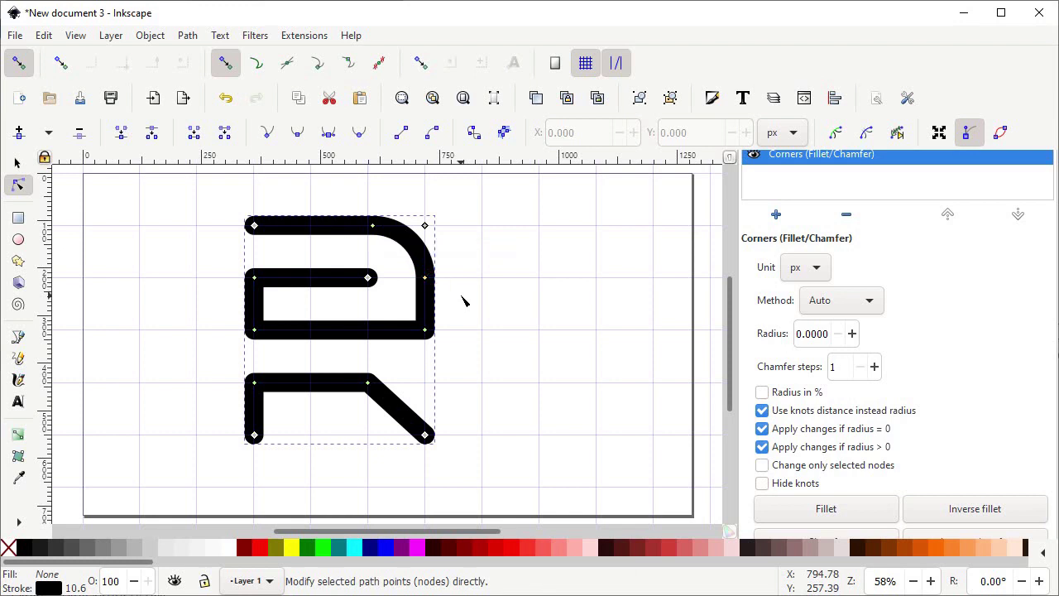
shift+click(464, 301)
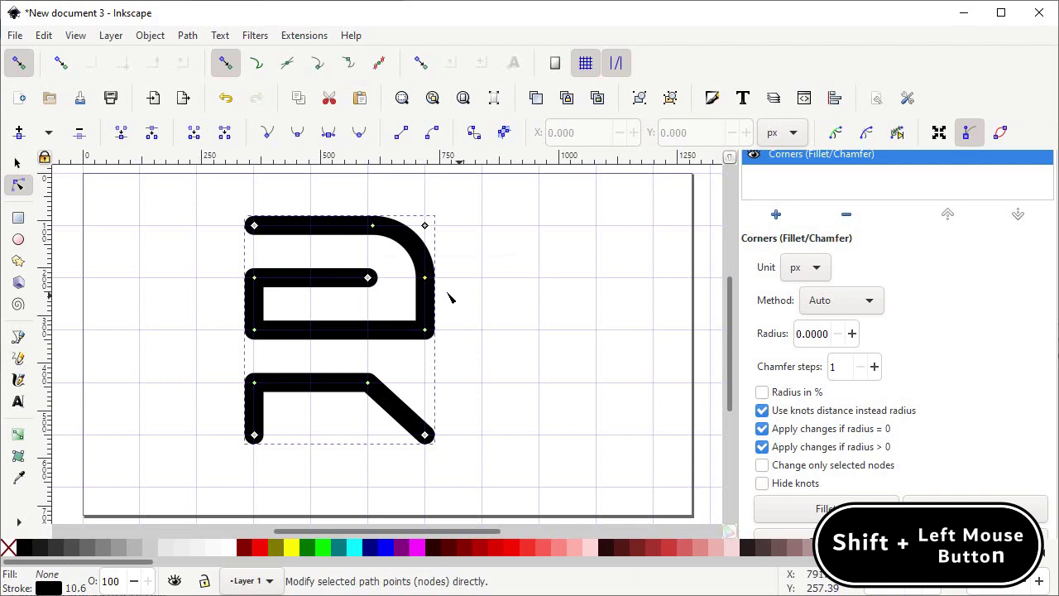
shift+click(426, 280)
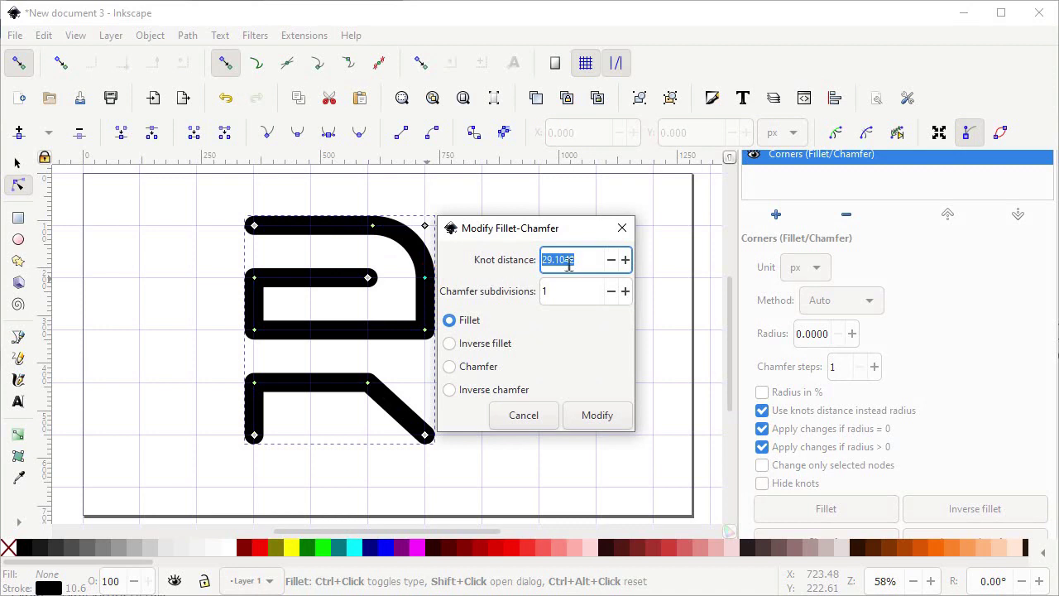
text(25)
click(470, 319)
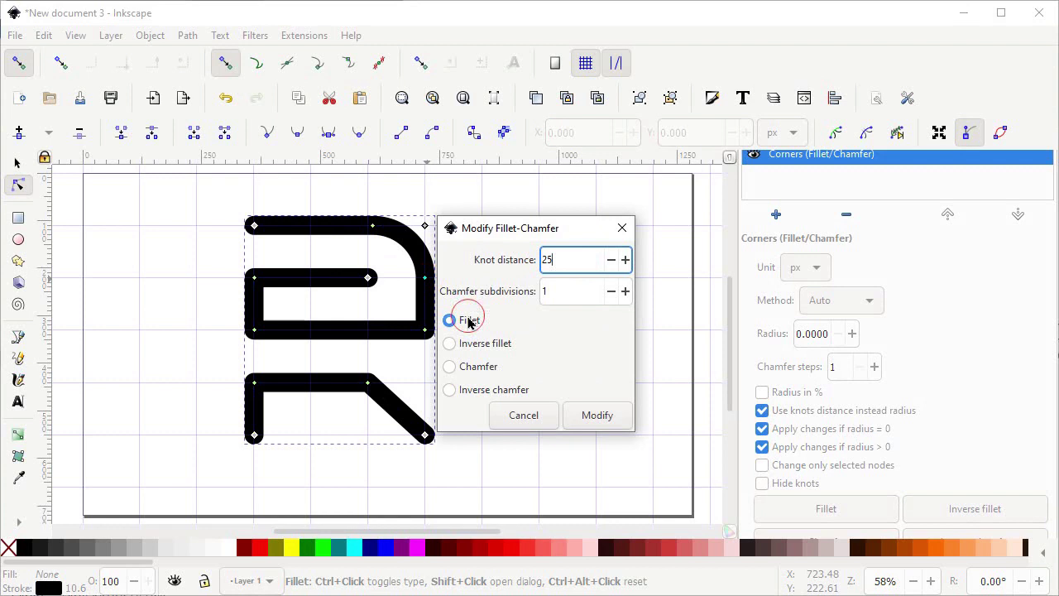
click(594, 415)
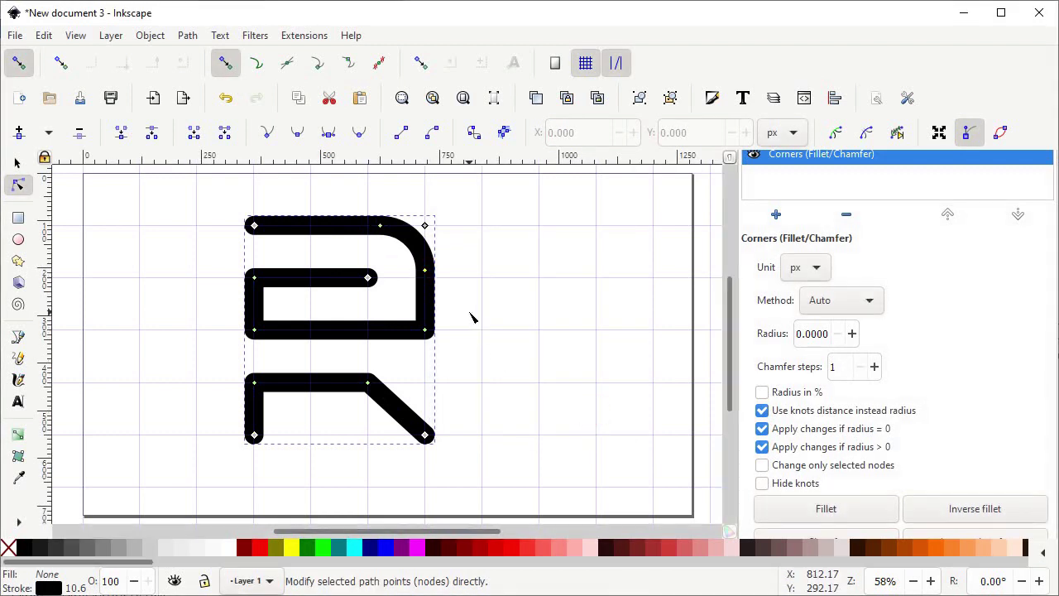
Fillet the bottom-right corner of the bowl with a new knot distance
shift+click(472, 318)
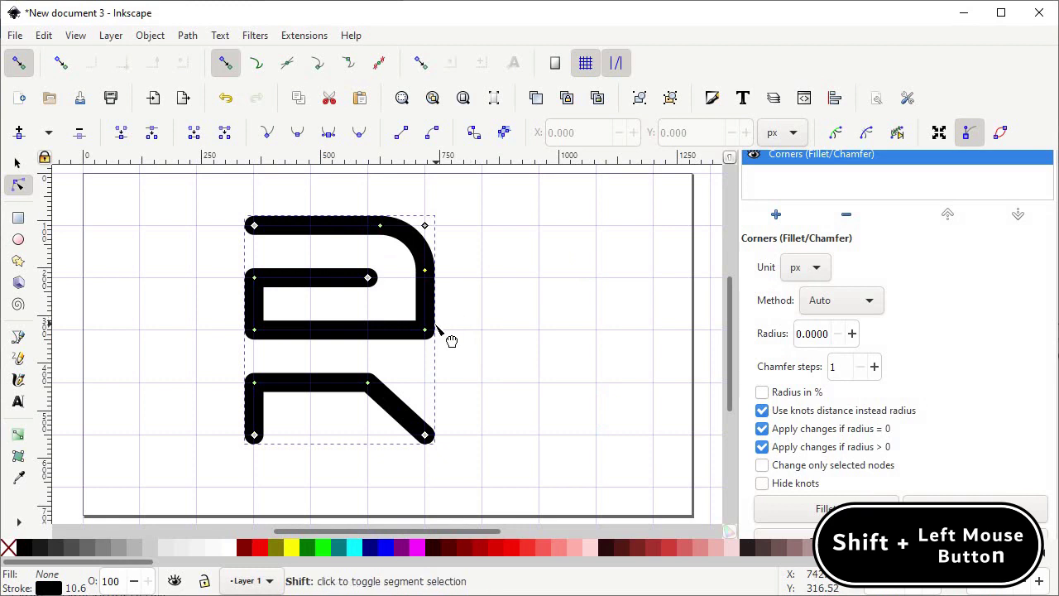
shift+click(424, 330)
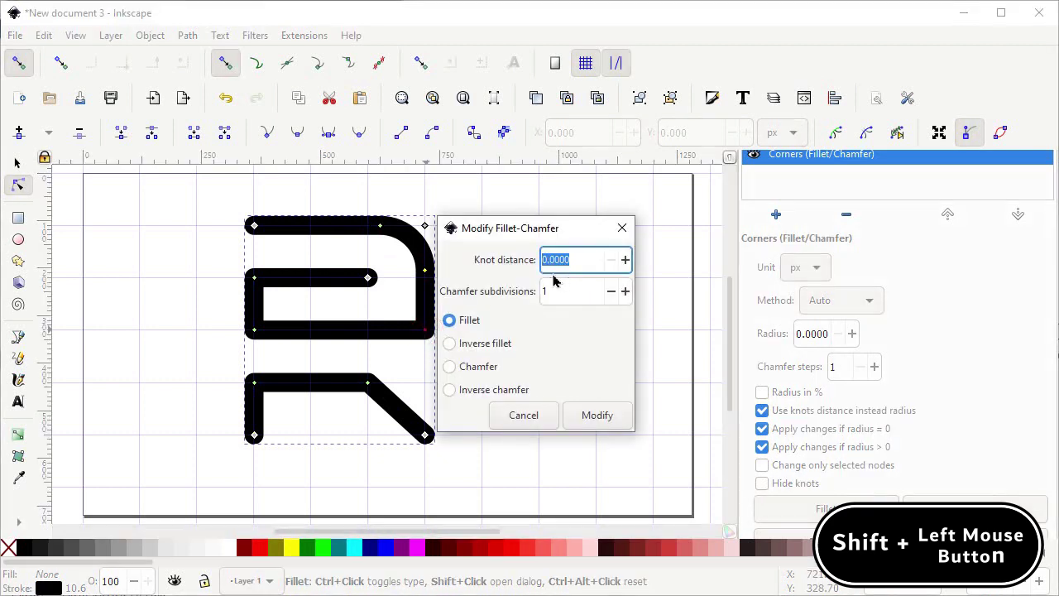
text(25)
click(450, 320)
click(593, 415)
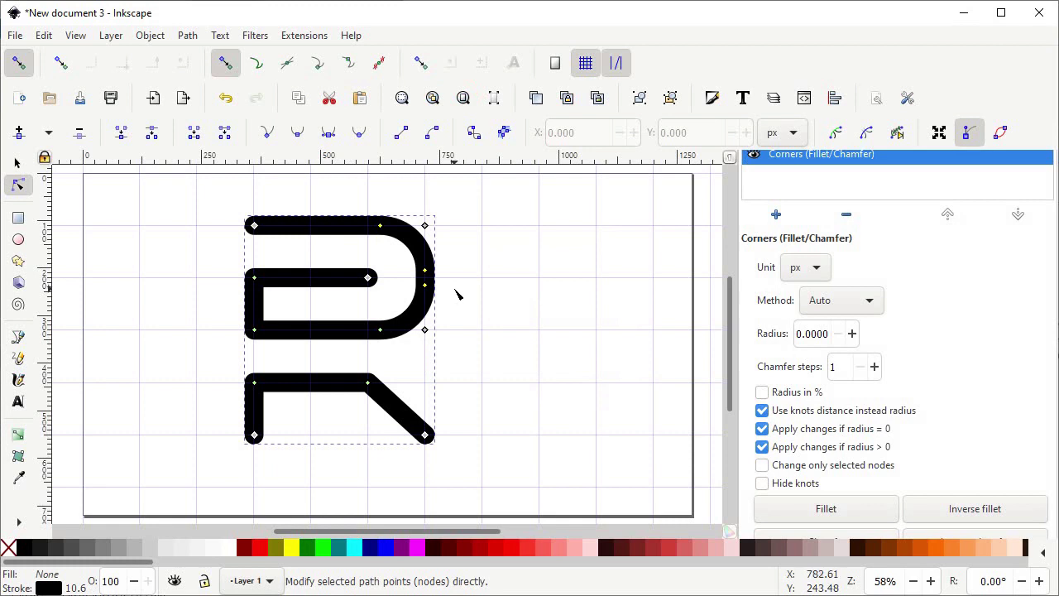
click(17, 163)
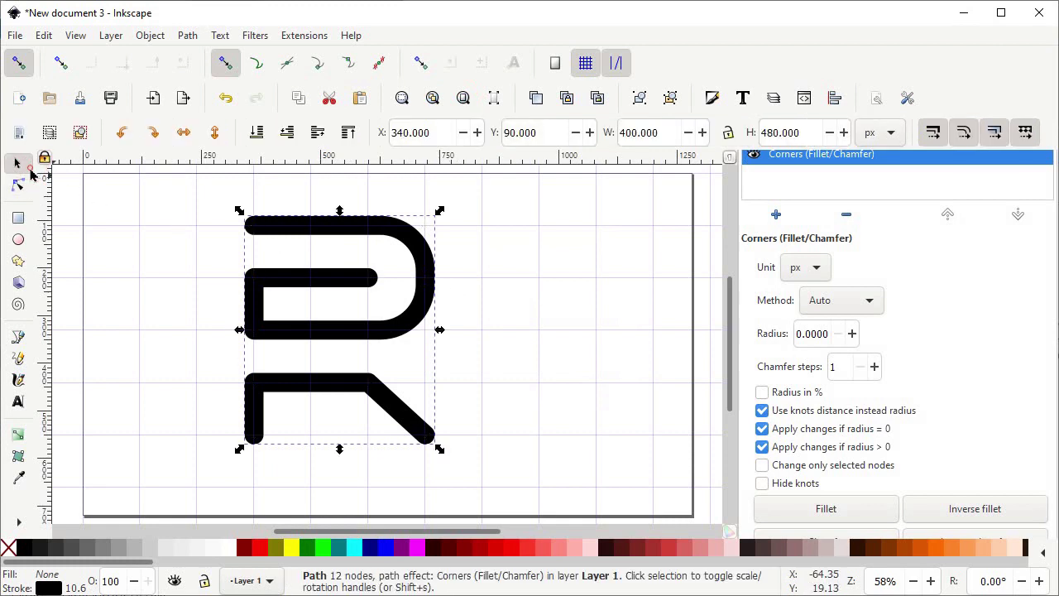
Bake the fillets with Object to Path, then convert the stroke into a filled outline with Stroke to Path
click(187, 35)
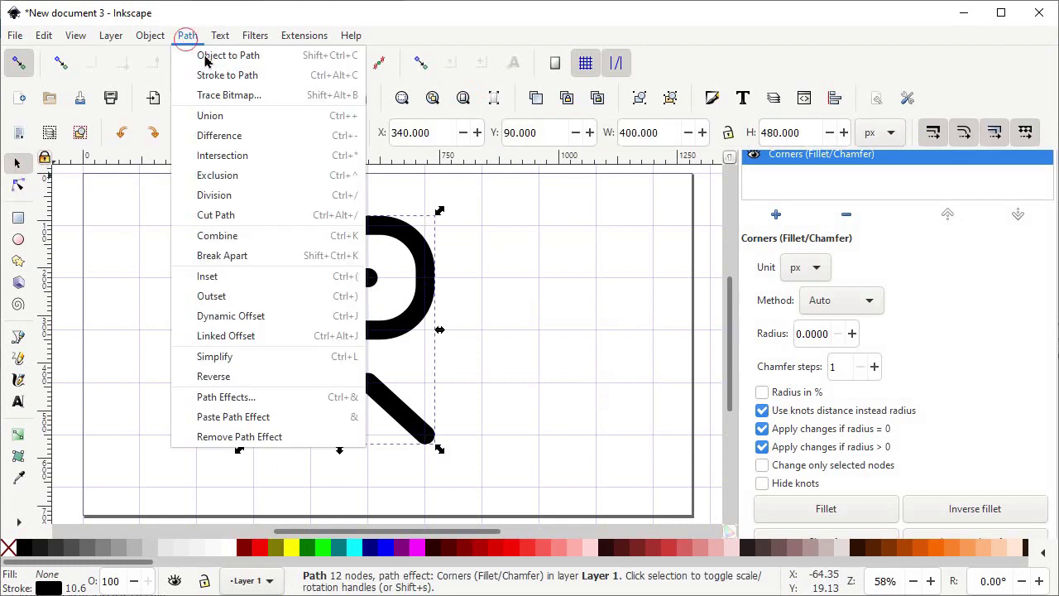
click(202, 55)
click(187, 36)
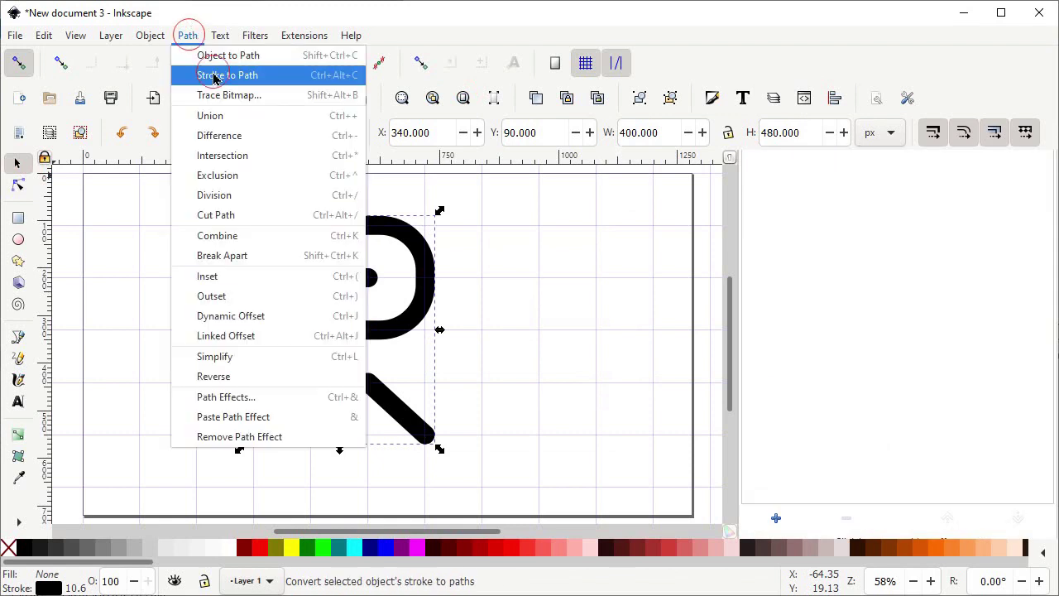
click(214, 75)
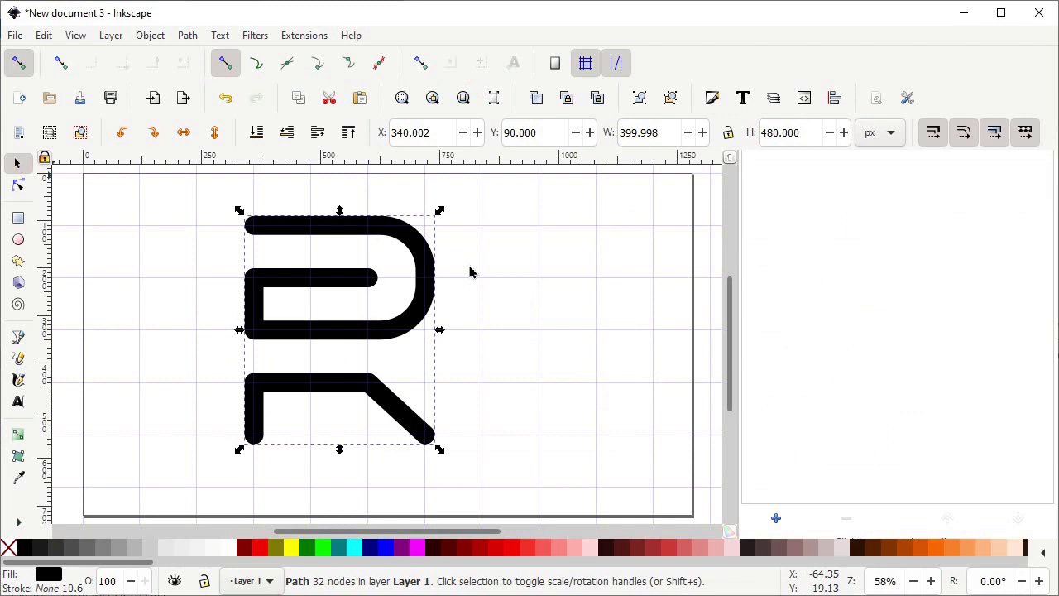
Hide the page grid and fill the R with the red #FF2A2A swatch
click(80, 36)
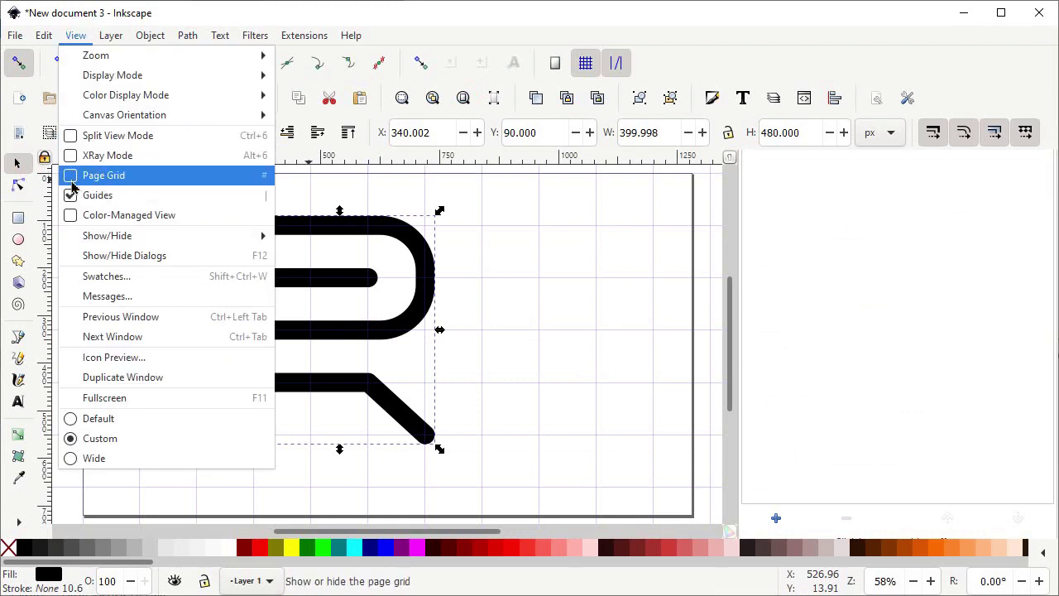
click(72, 185)
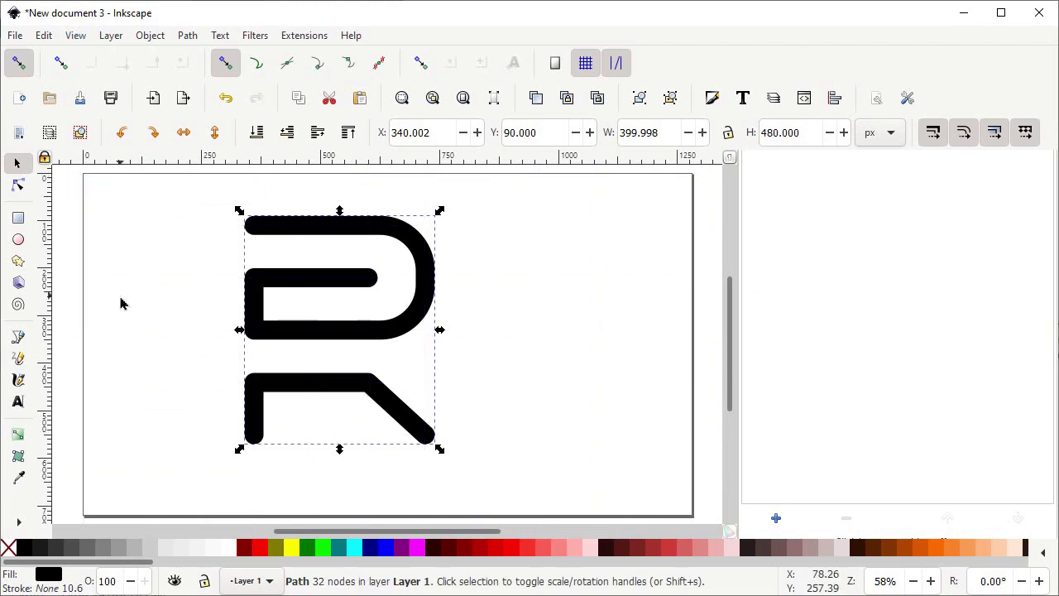
click(534, 553)
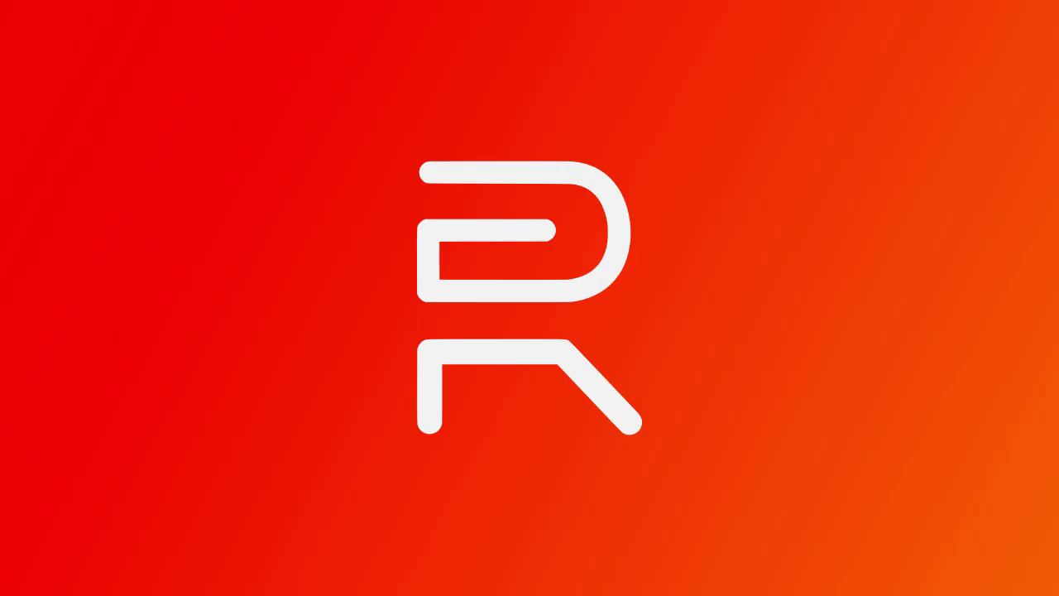